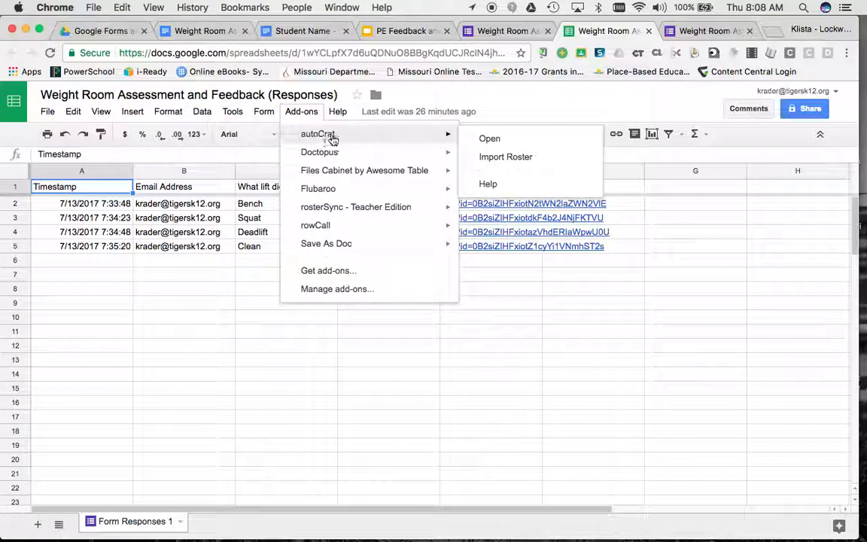
- Open autoCrat for the form responses sheet and start a new merge job
click(488, 139)
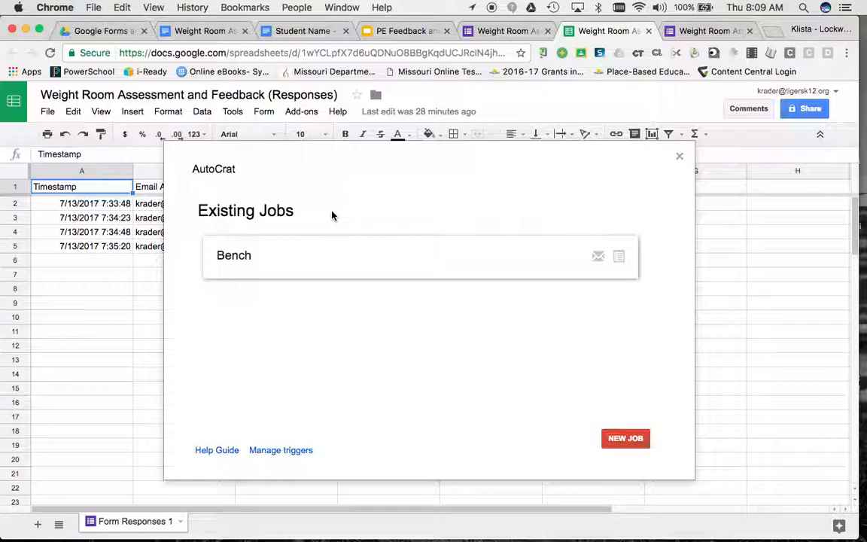
click(612, 438)
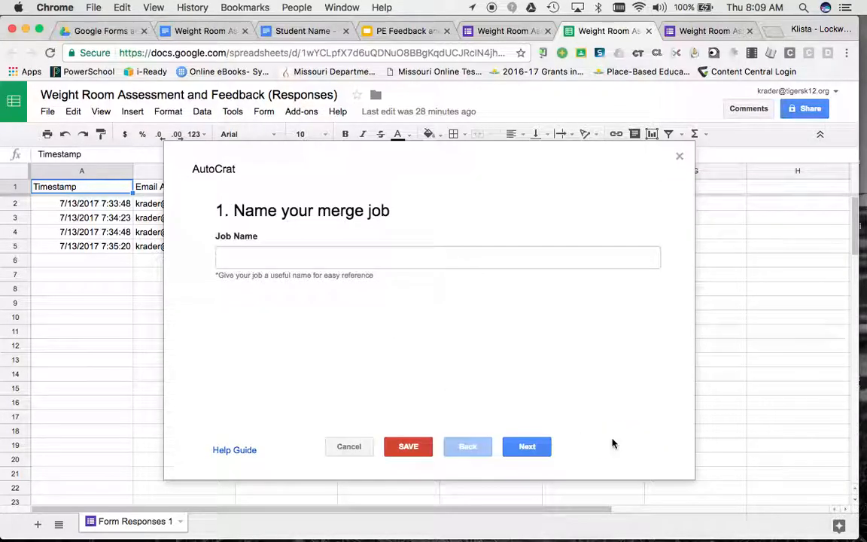
click(406, 257)
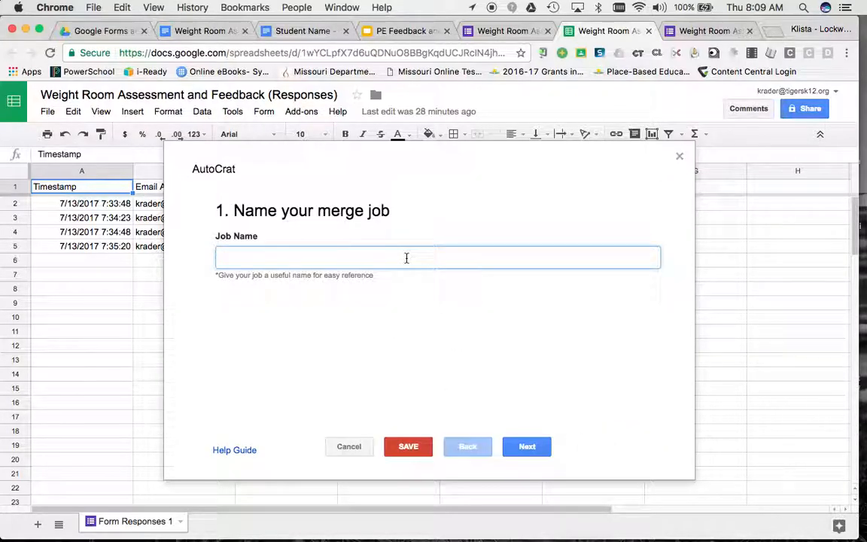
- Check the lift choices in the Weight Room Assessment form's questions, and name the merge job Squat
click(505, 33)
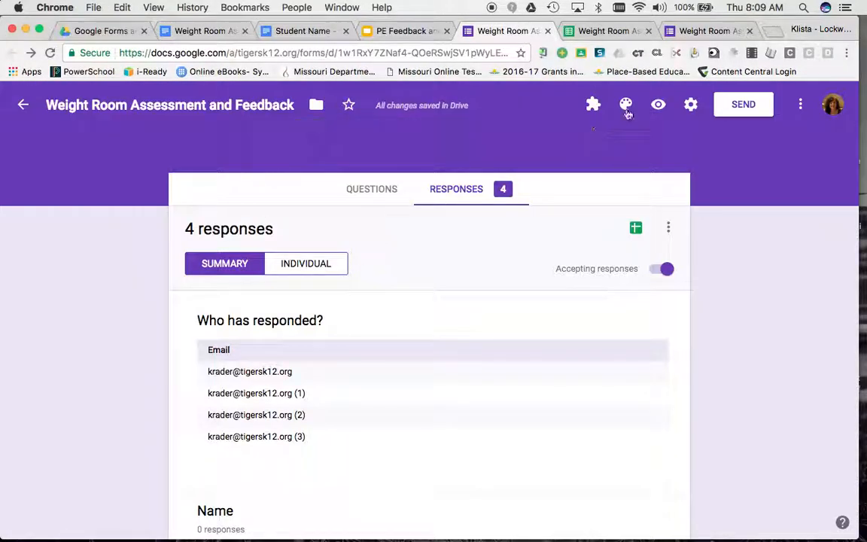
click(362, 188)
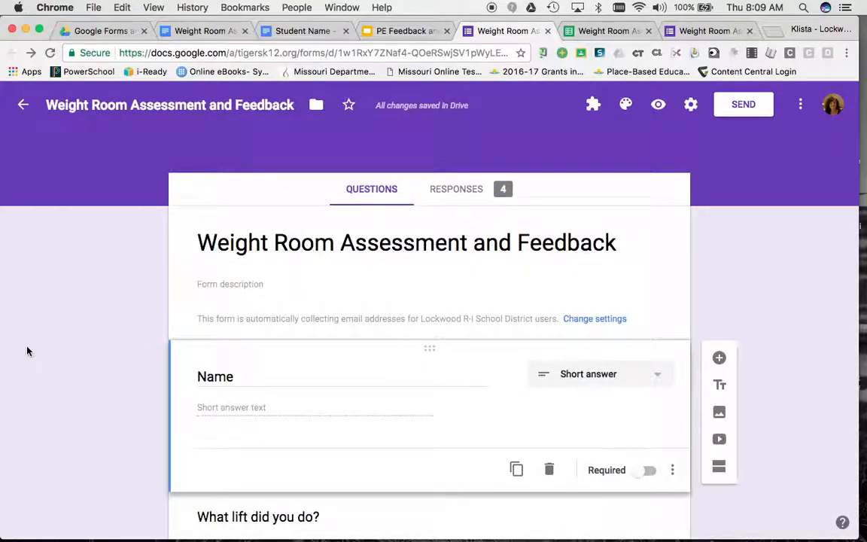
scroll(45, 392, down, 5)
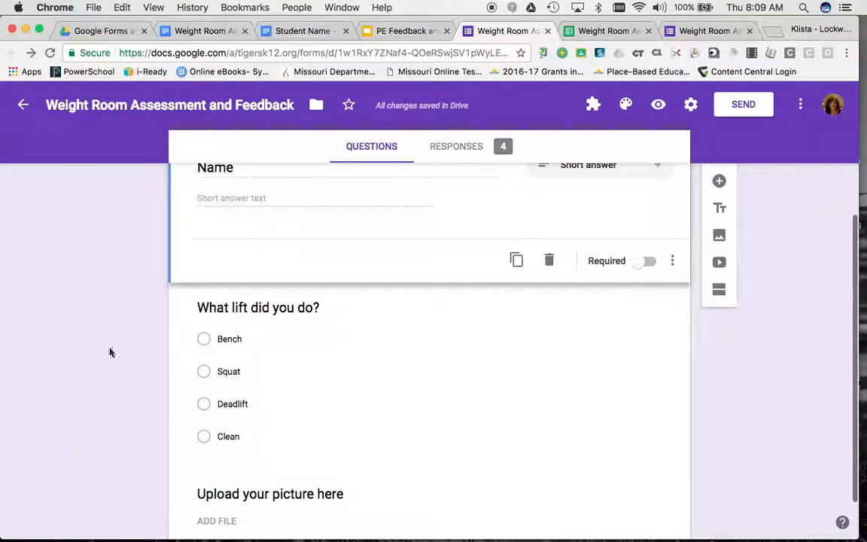
click(606, 31)
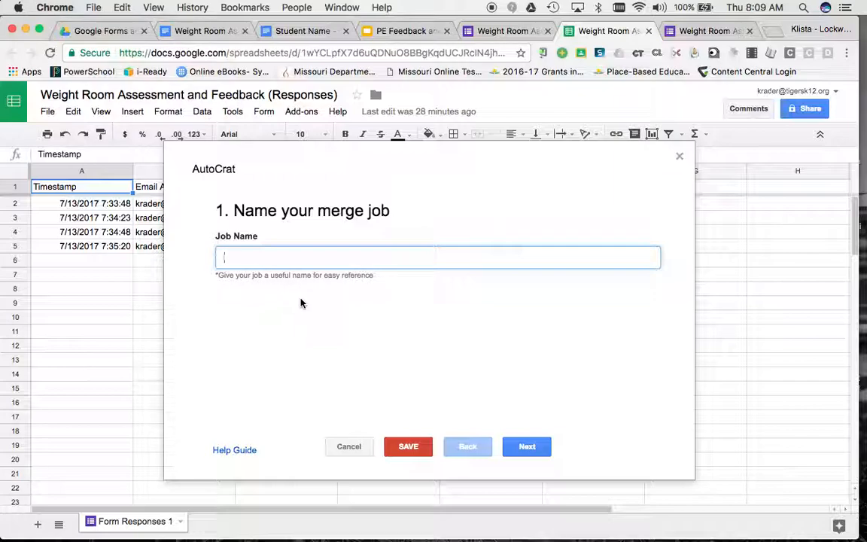
text(St)
text(quat)
click(527, 447)
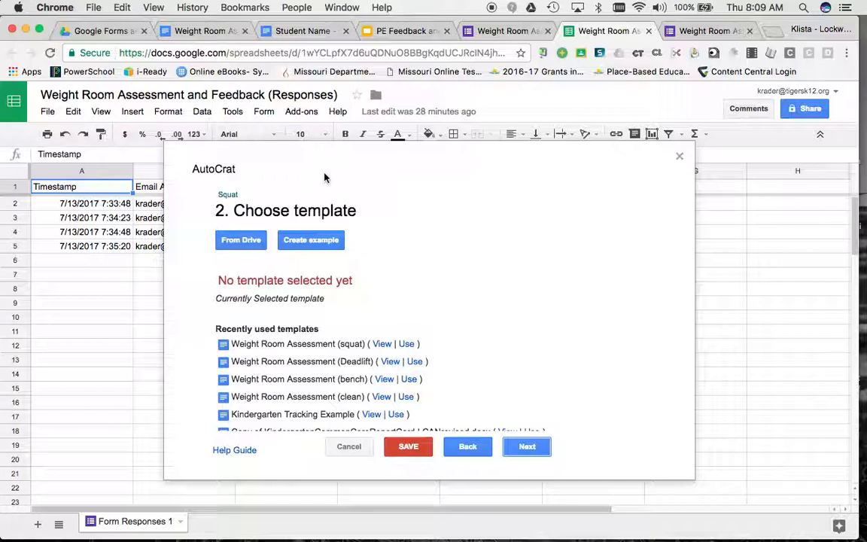
- Look at the tags in the clean assessment document, and choose Weight Room Assessment (squat) from Drive as the job's template
click(213, 34)
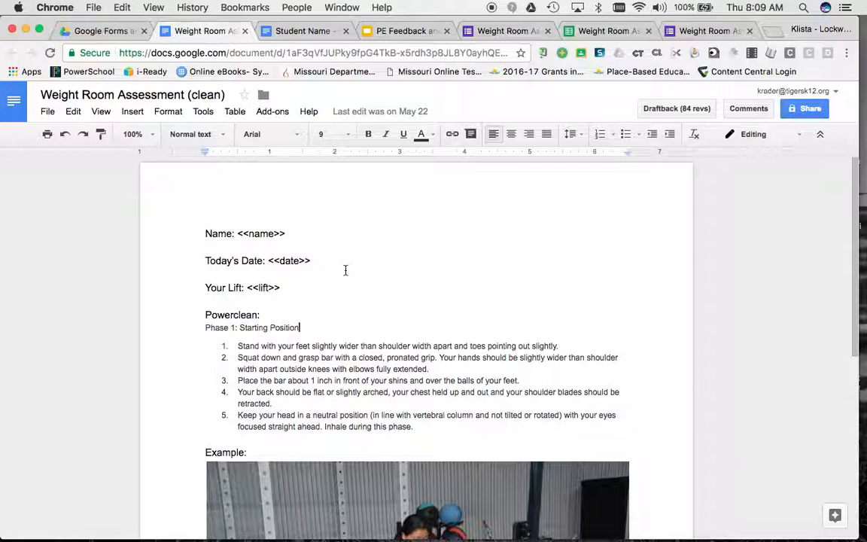
click(594, 36)
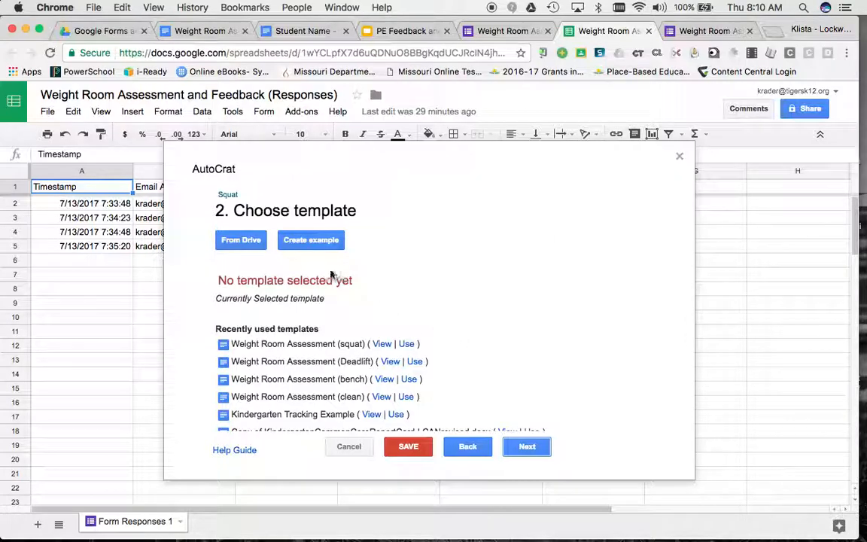
click(235, 243)
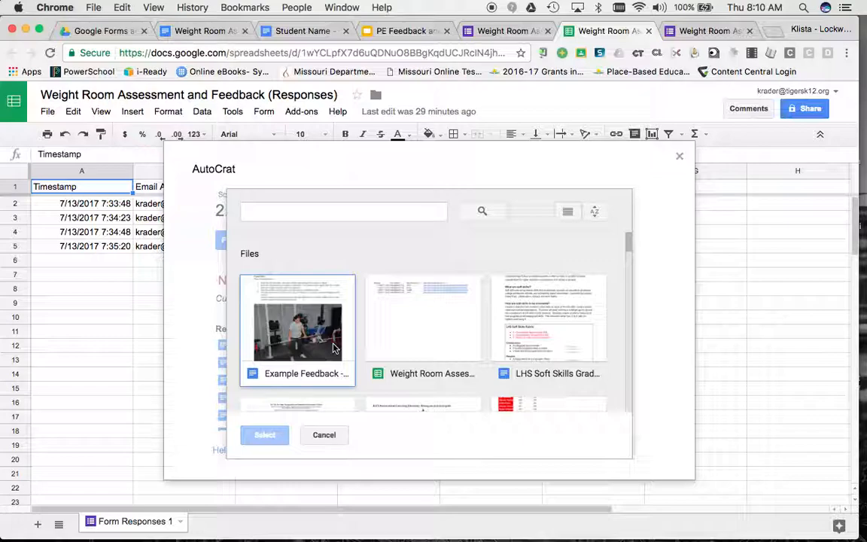
scroll(396, 347, down, 2)
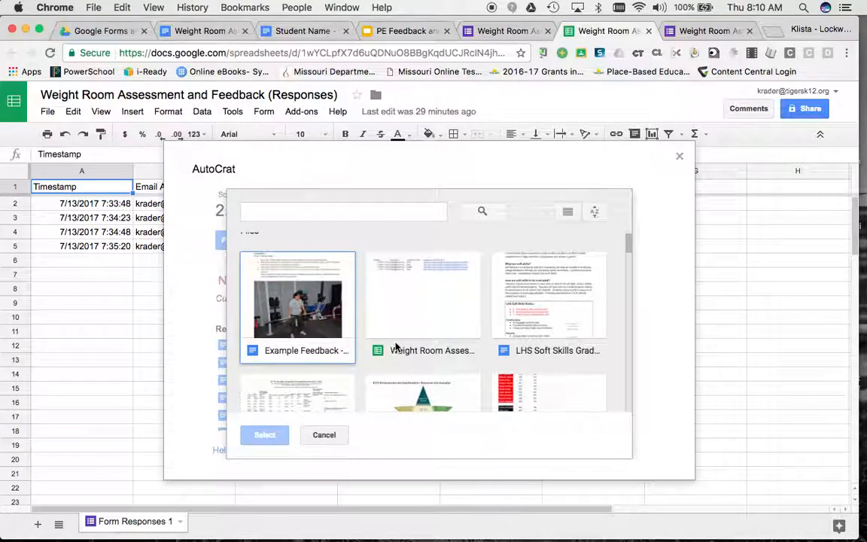
scroll(395, 348, up, 2)
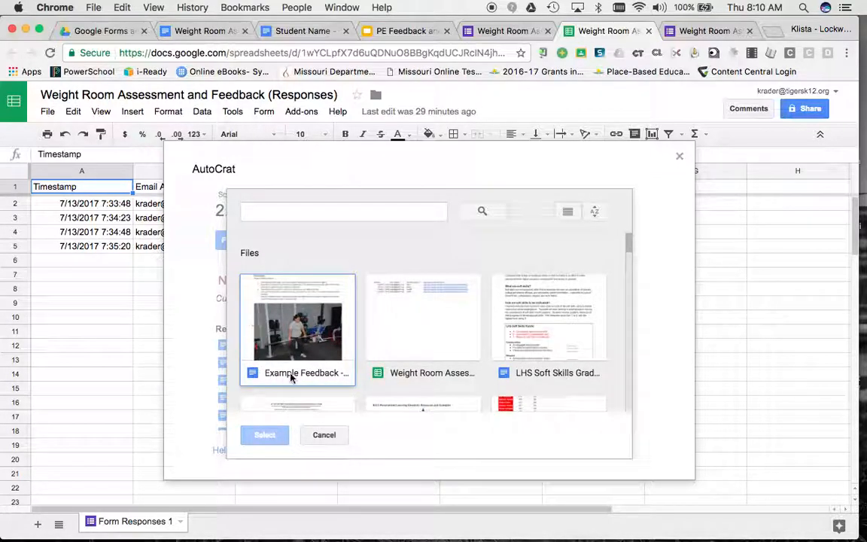
scroll(404, 361, down, 8)
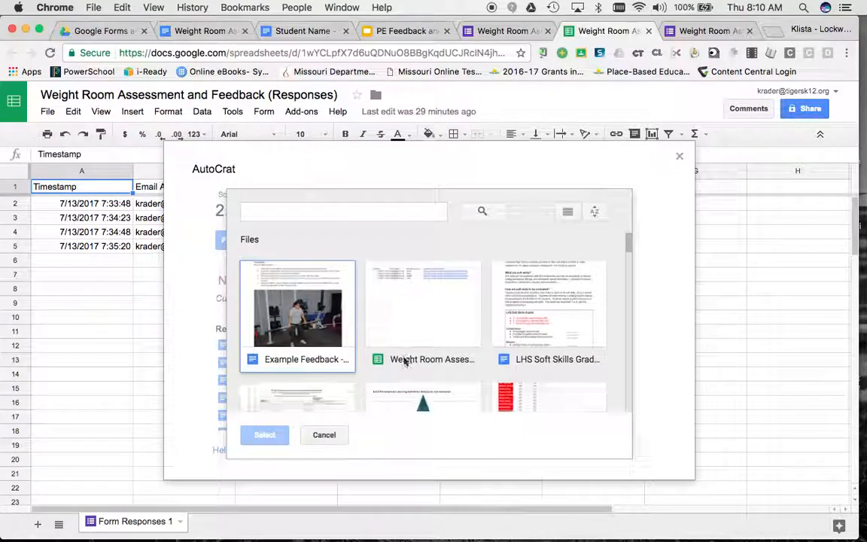
scroll(404, 362, down, 8)
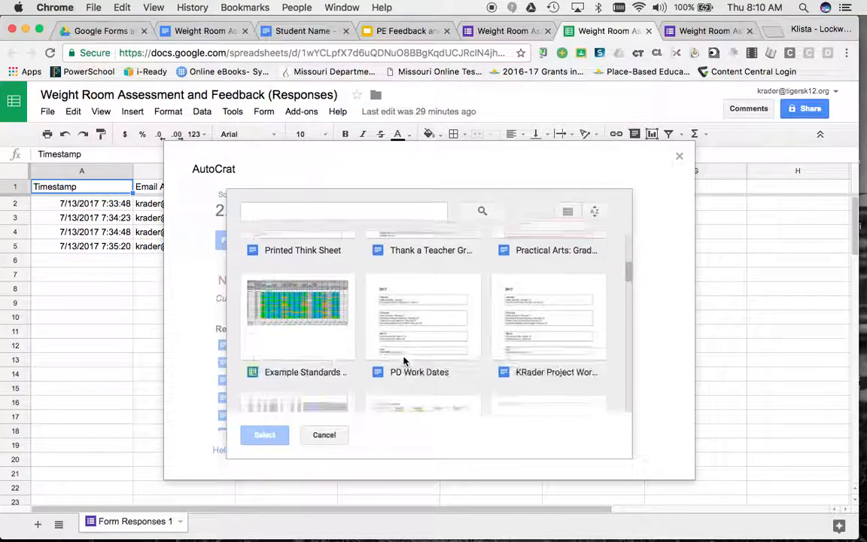
scroll(403, 362, down, 4)
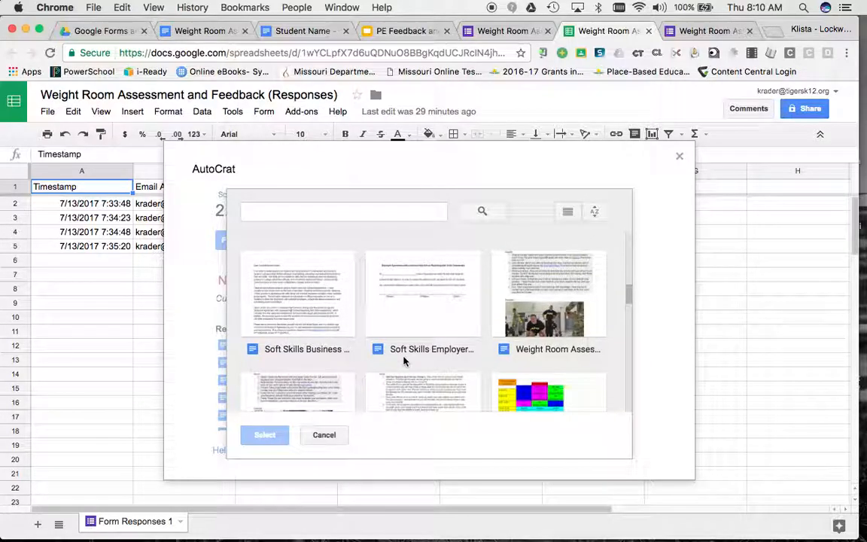
scroll(421, 346, down, 2)
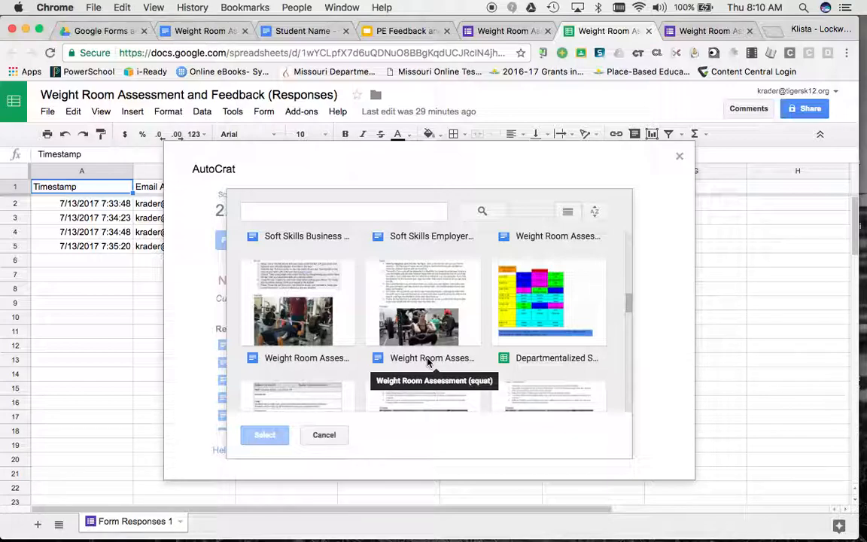
click(433, 311)
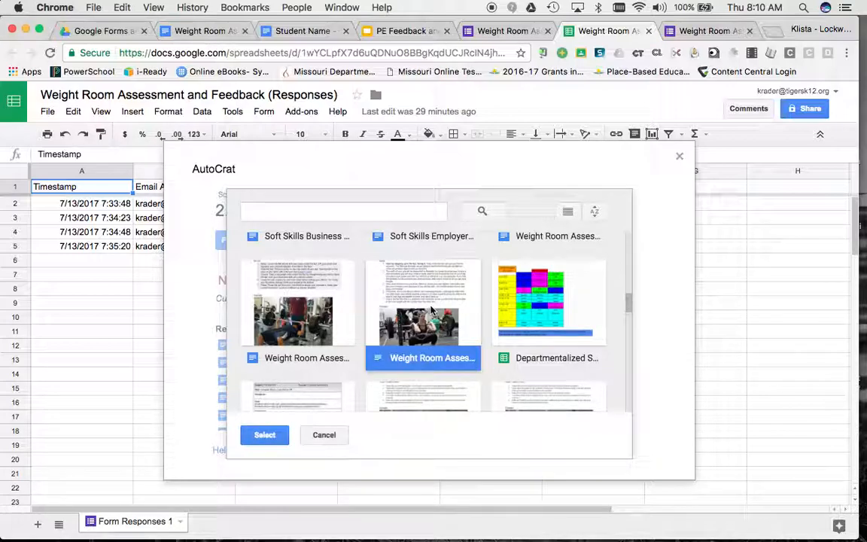
click(271, 435)
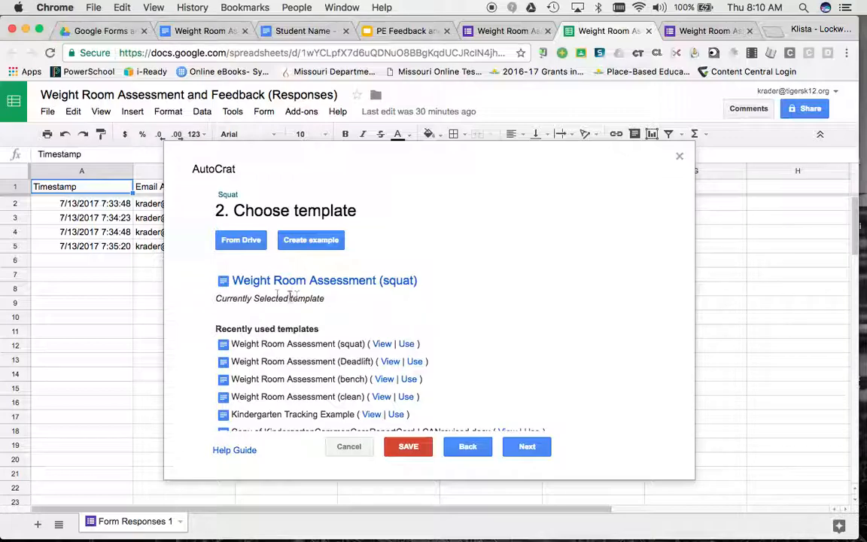
click(527, 447)
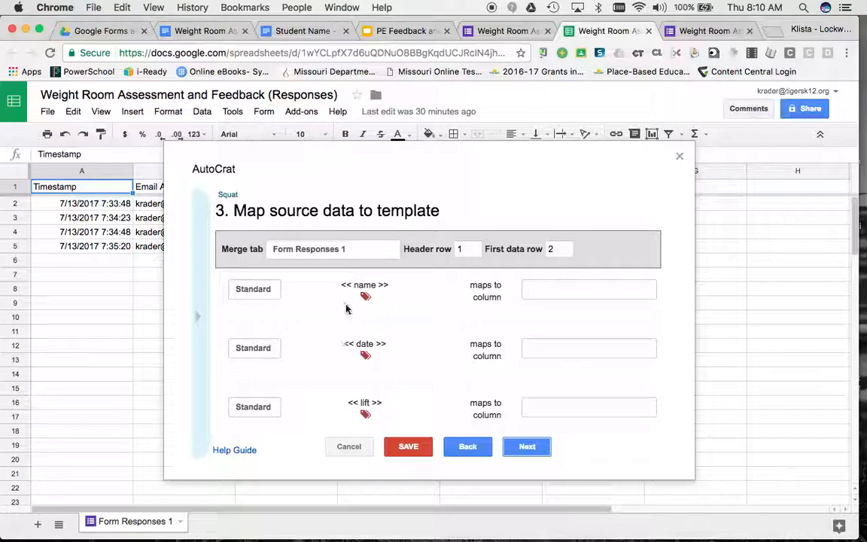
- Recheck the tags in the clean assessment document, and map the name tag to Name and the date tag to Timestamp
click(199, 31)
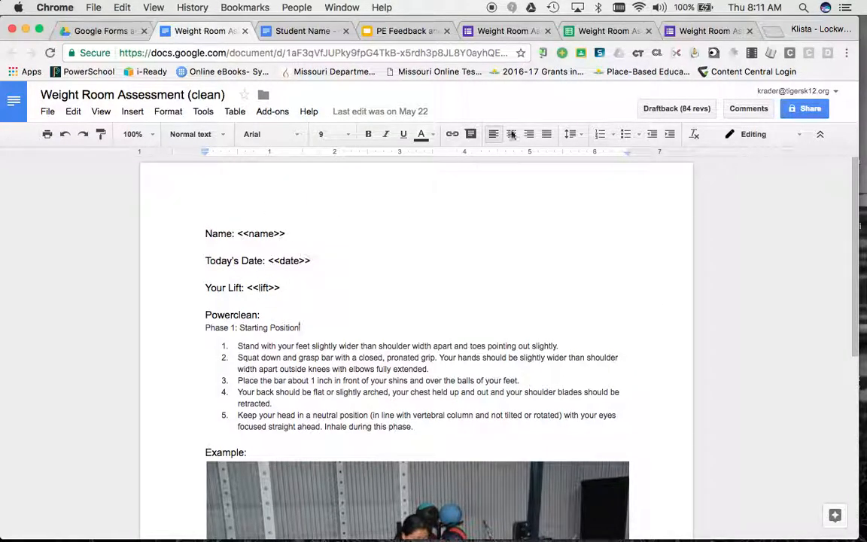
click(576, 30)
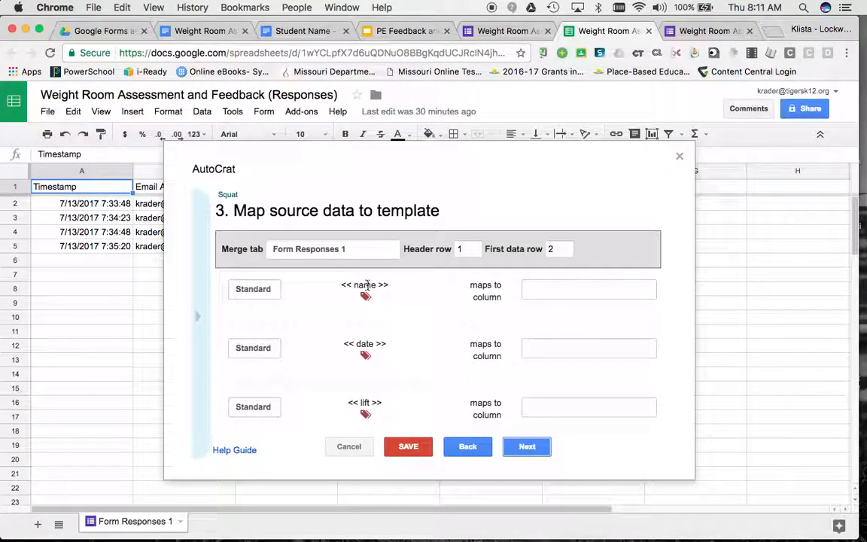
click(570, 291)
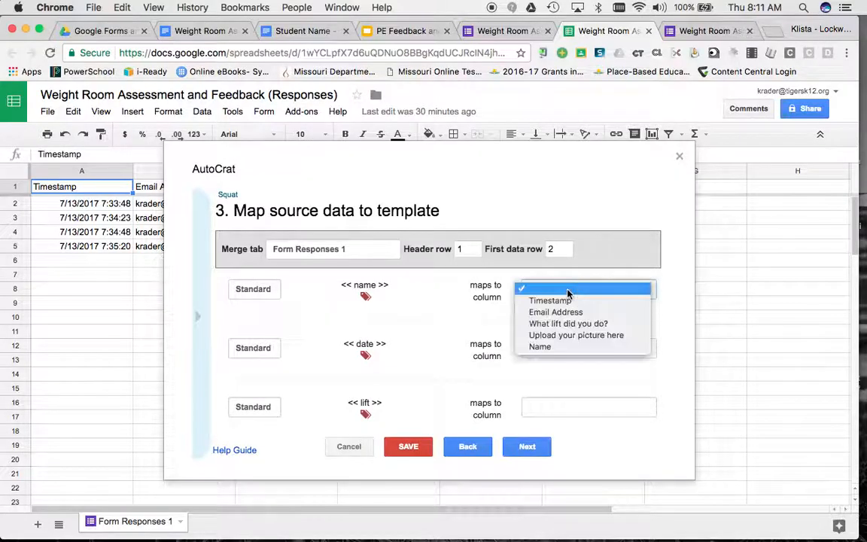
click(550, 348)
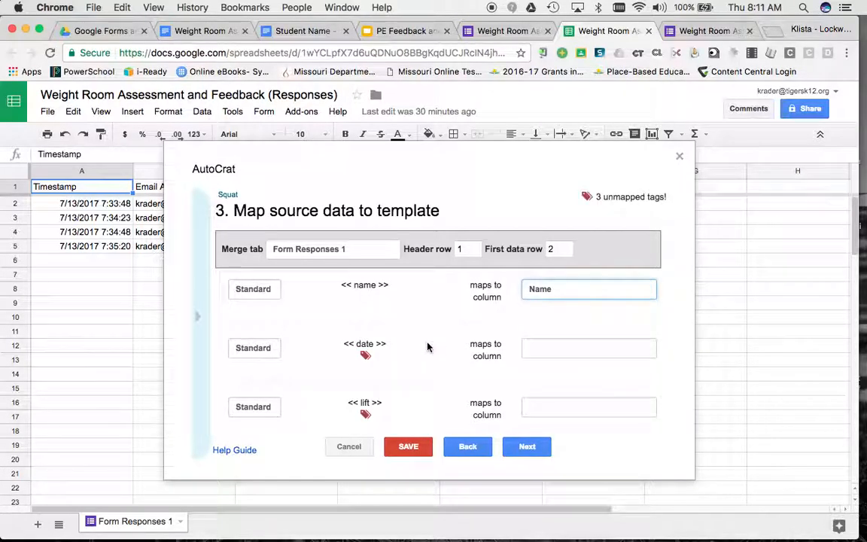
click(547, 349)
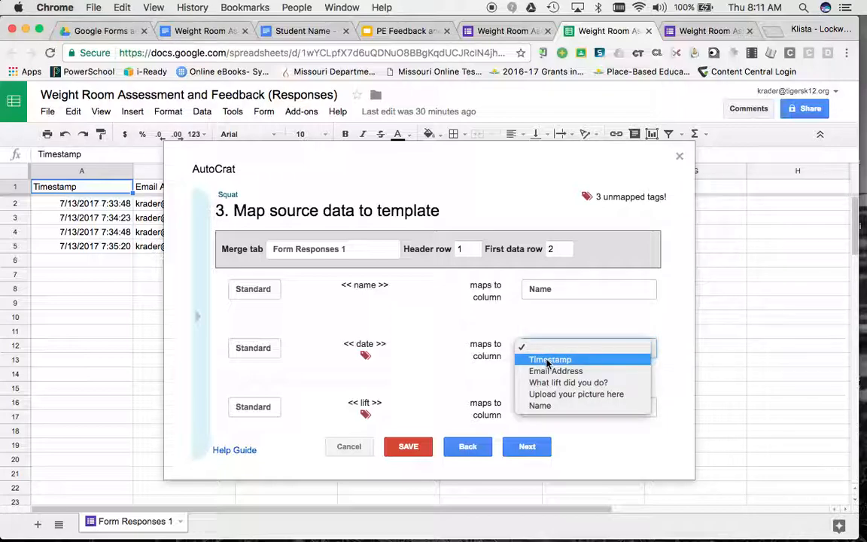
click(547, 362)
- Map the lift tag to "What lift did you do?" and the upload tag to "Upload your picture here", and proceed to the file settings
scroll(400, 367, down, 2)
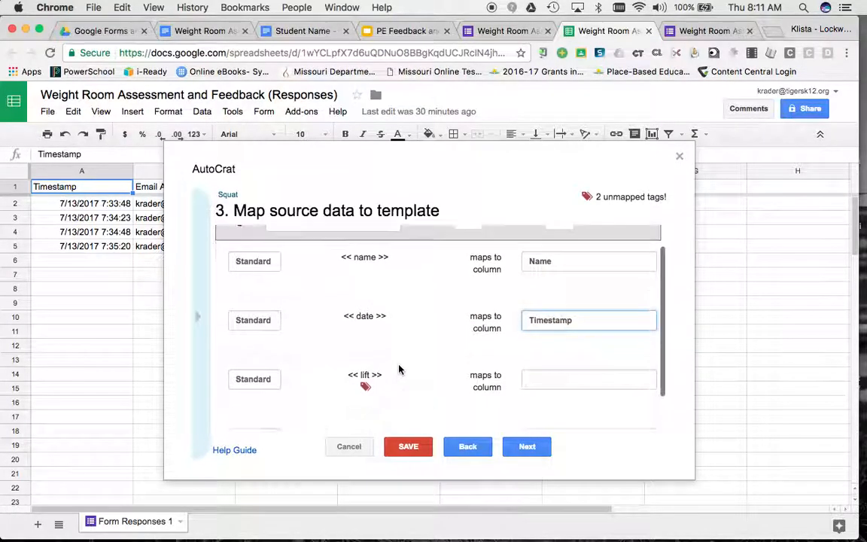
scroll(399, 369, down, 2)
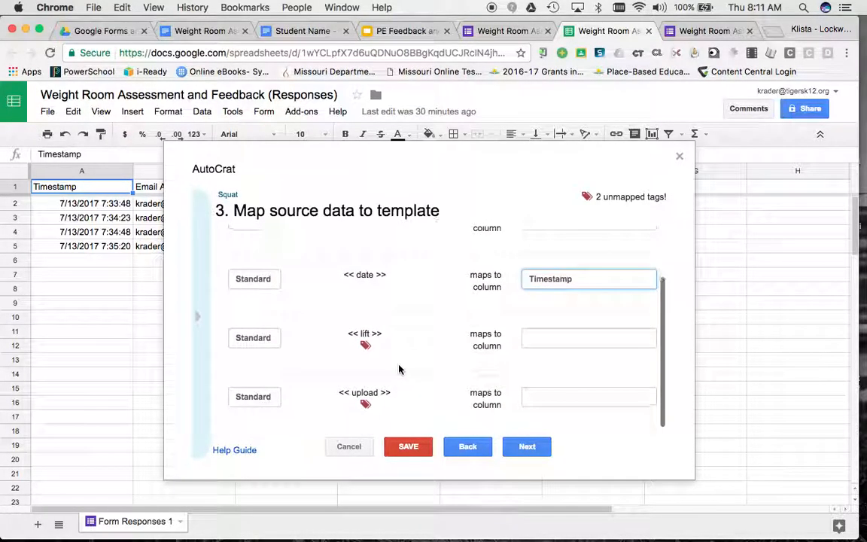
click(549, 342)
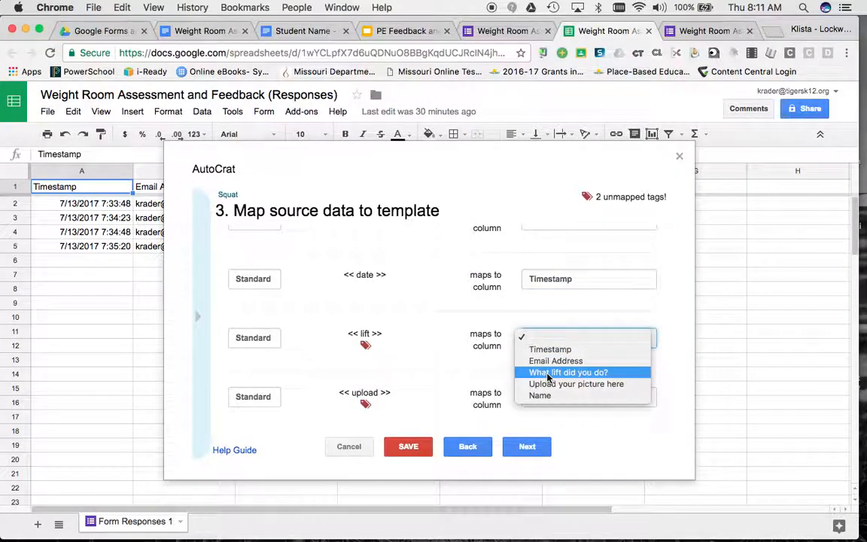
click(559, 372)
scroll(437, 381, down, 1)
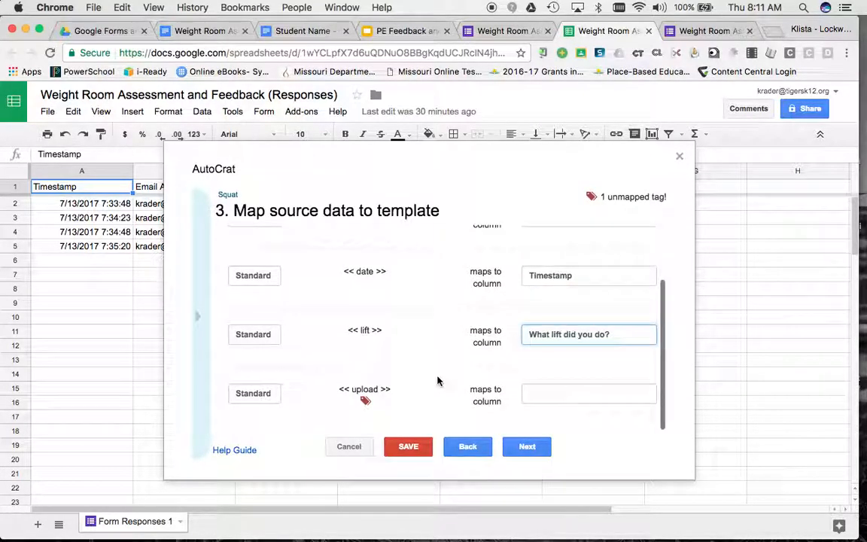
click(557, 401)
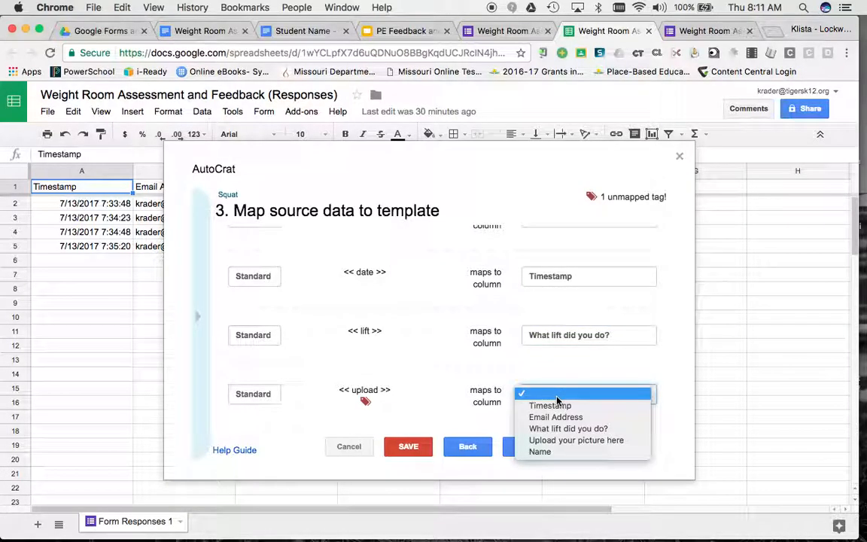
click(550, 443)
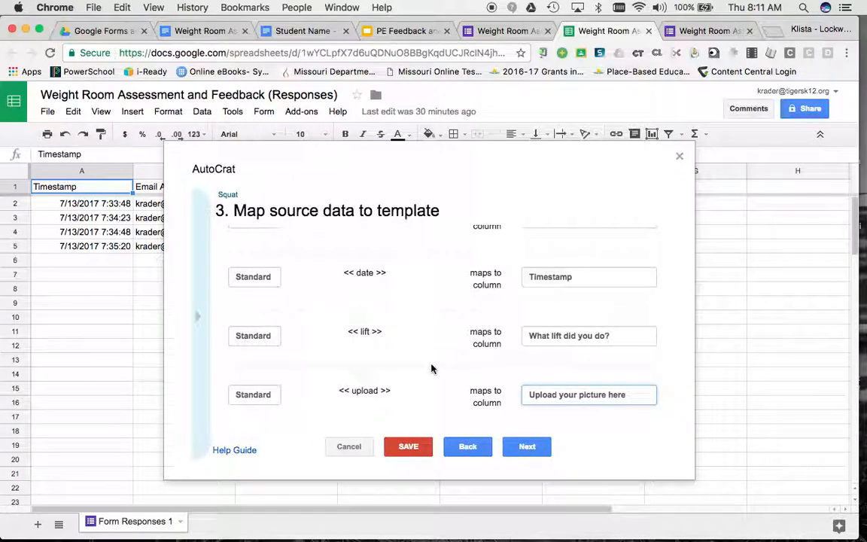
scroll(430, 291, up, 3)
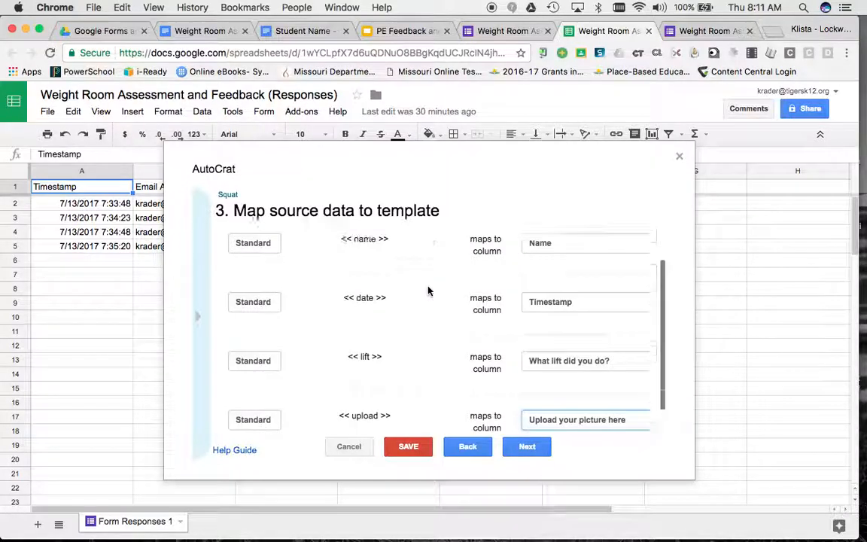
scroll(428, 291, down, 2)
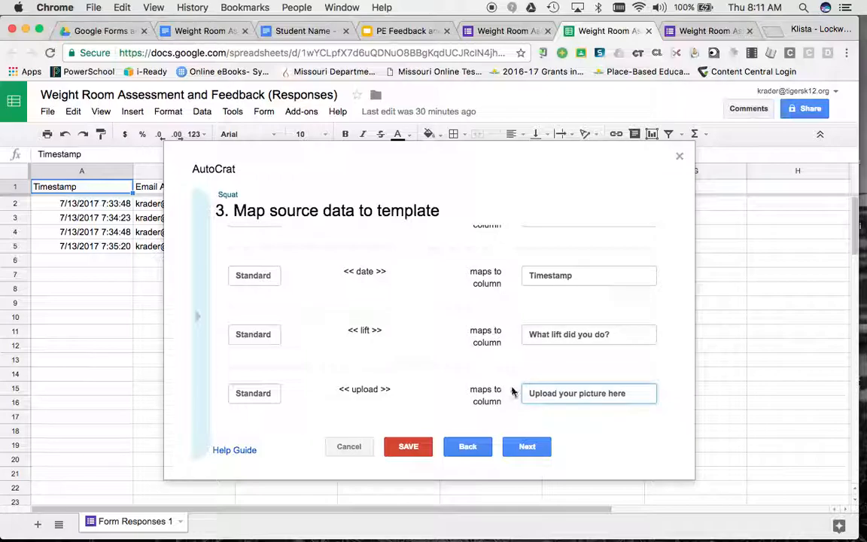
click(526, 447)
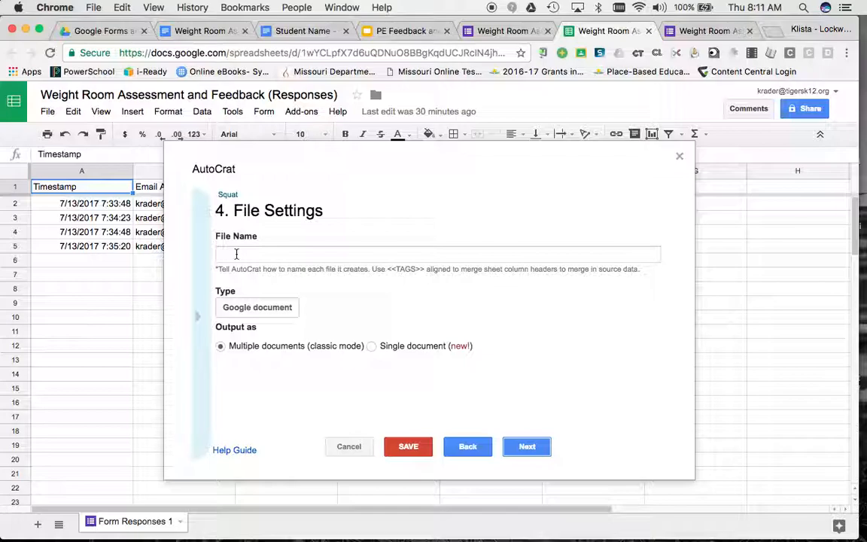
- Build the merged files' name from the copied tags <<Name>> <<What lift did you do?>> <<Timestamp>>, separated by spaces
click(198, 316)
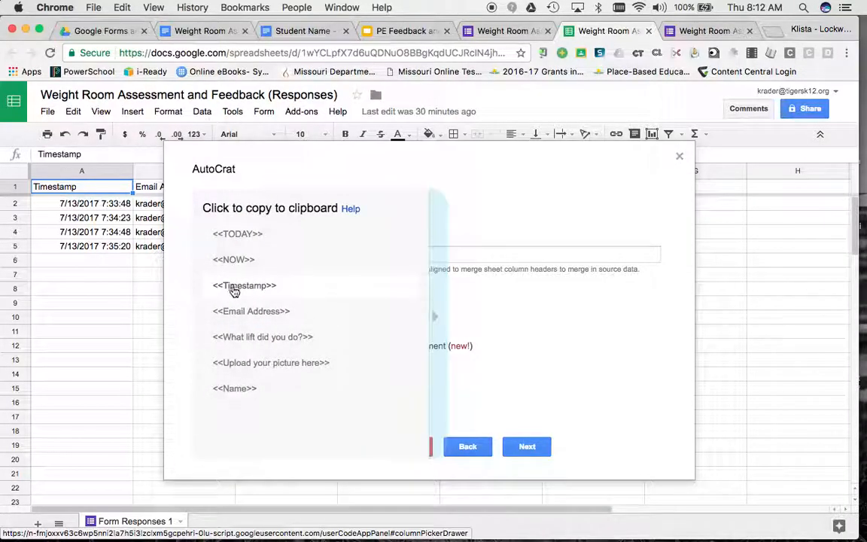
click(234, 388)
click(255, 256)
text(<<Name>>)
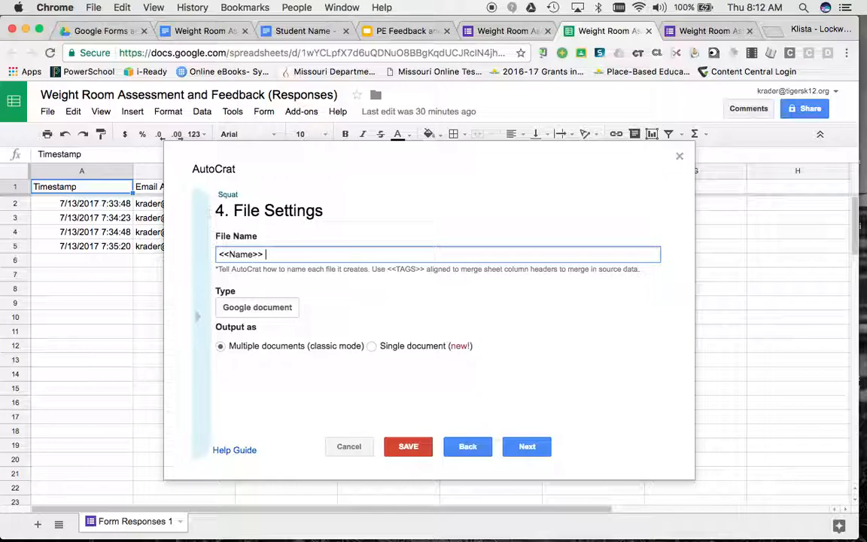
click(197, 323)
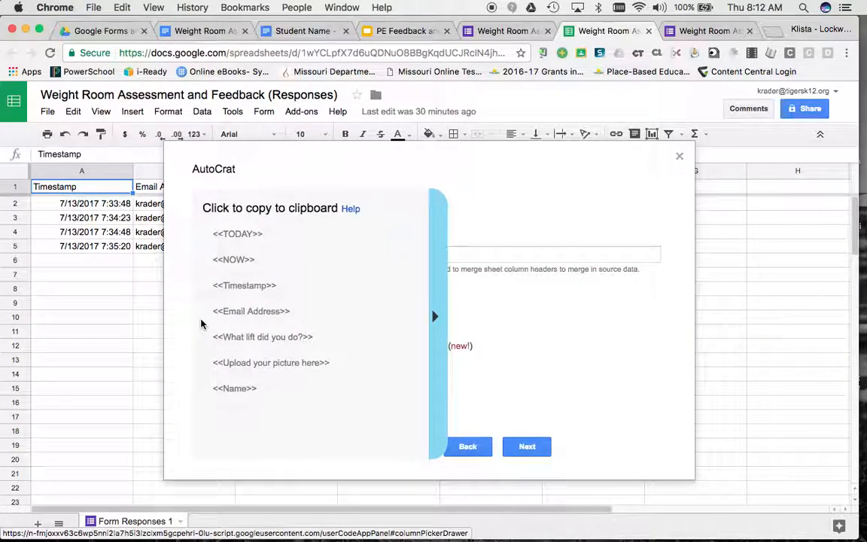
click(232, 341)
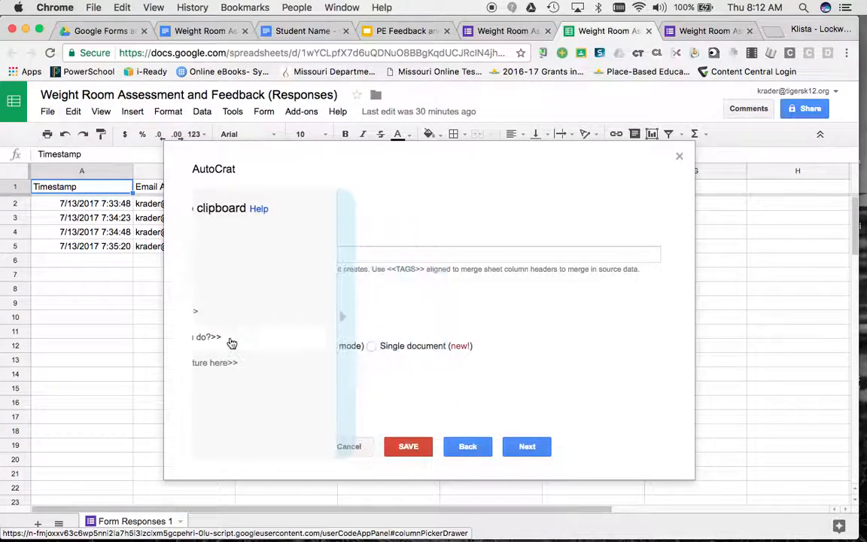
click(288, 254)
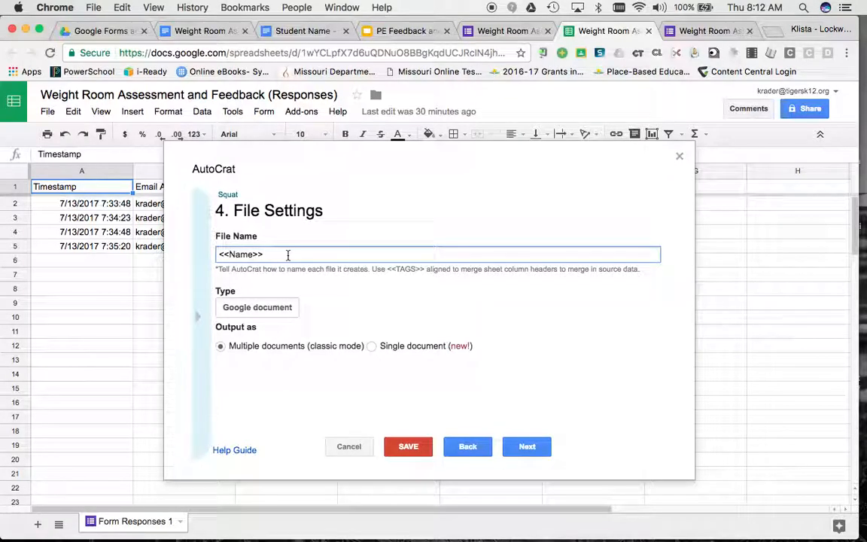
text(<<What lift did you do?>>)
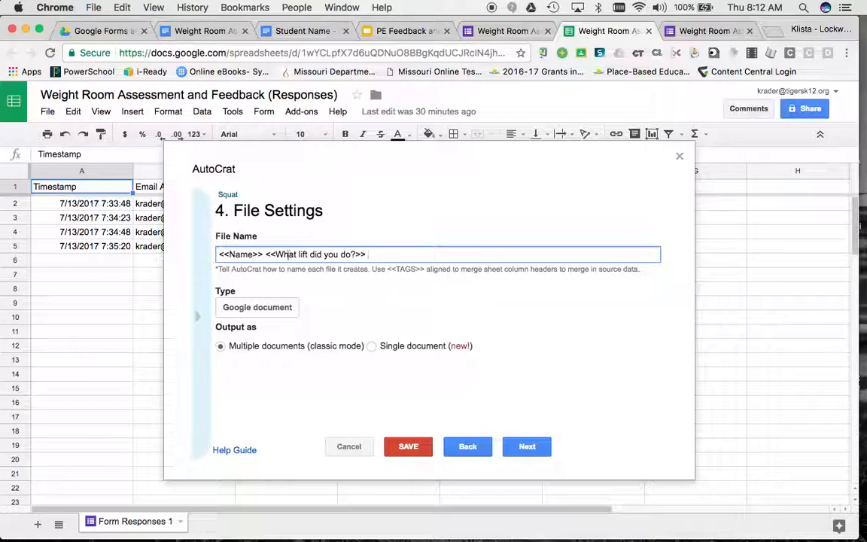
click(201, 316)
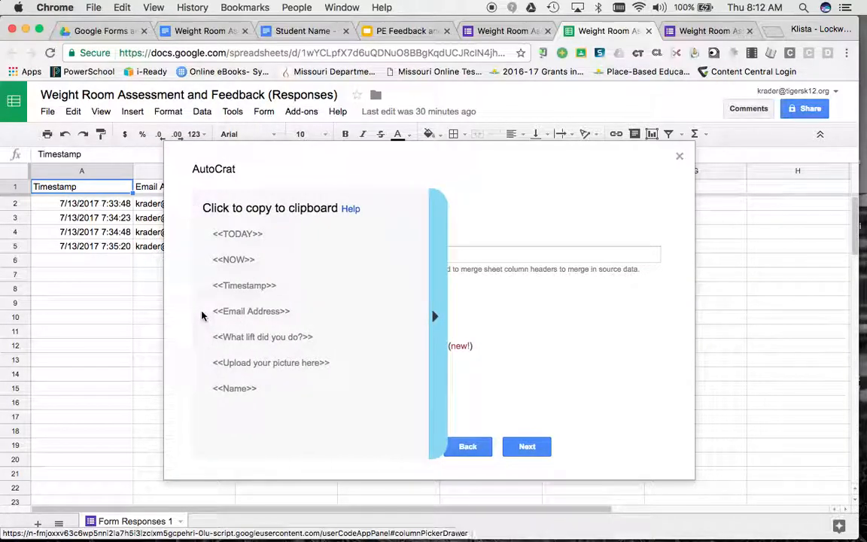
click(251, 290)
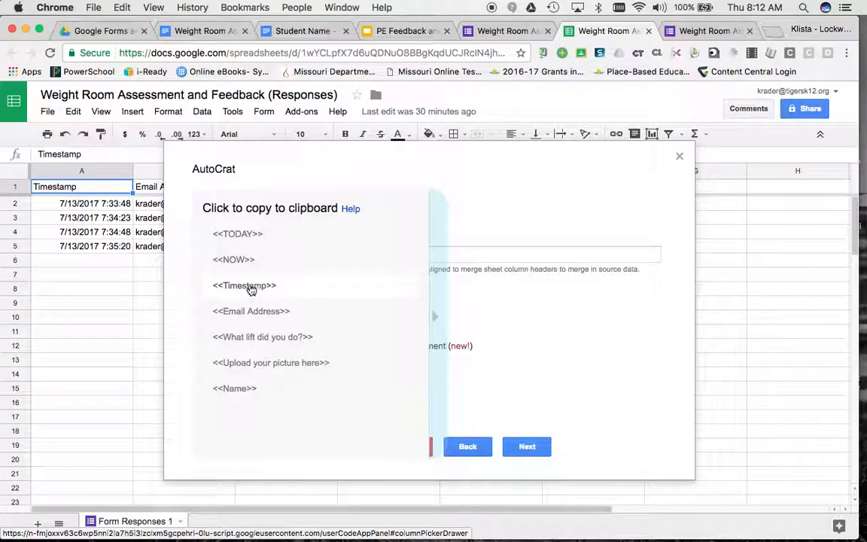
click(377, 255)
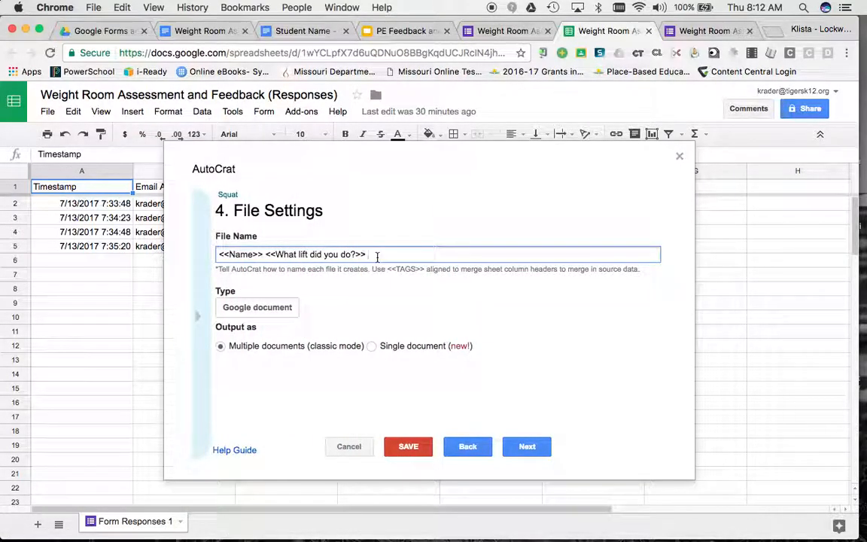
text(<<Timestamp>>)
- Set the output file type to PDF and proceed to the destination folder settings
click(258, 309)
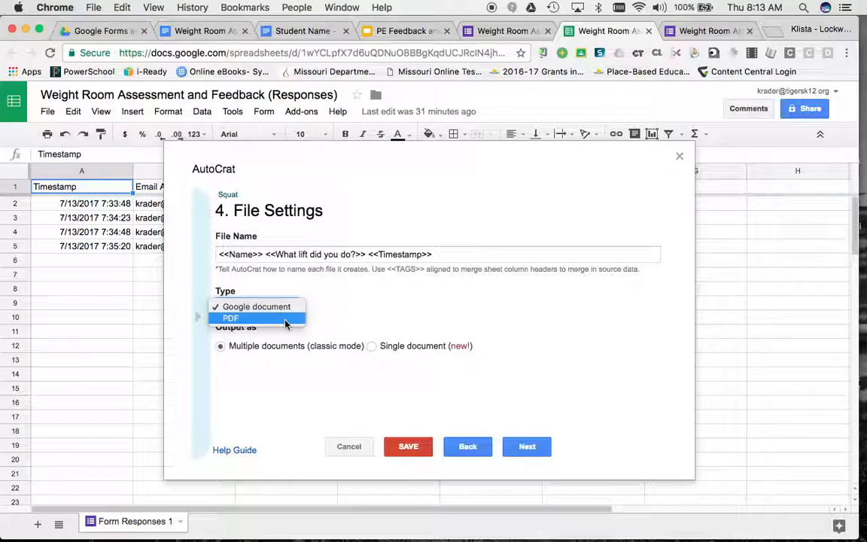
click(286, 318)
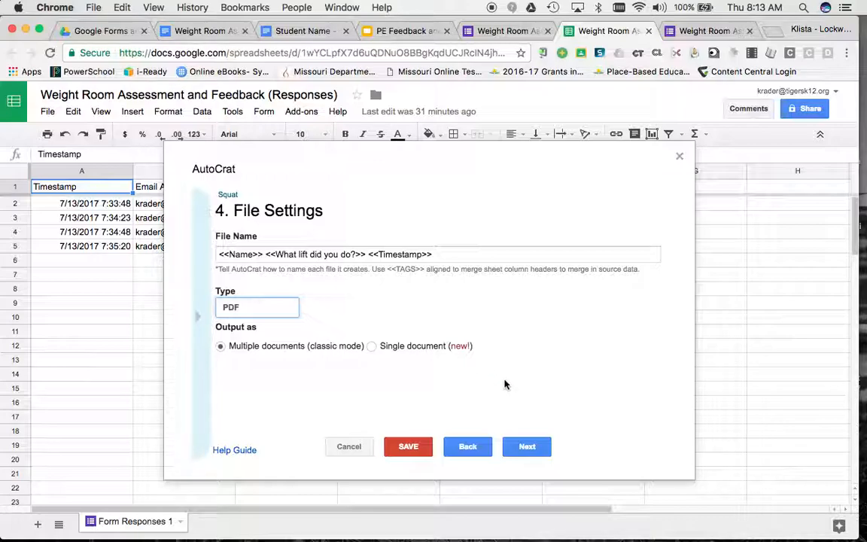
click(523, 452)
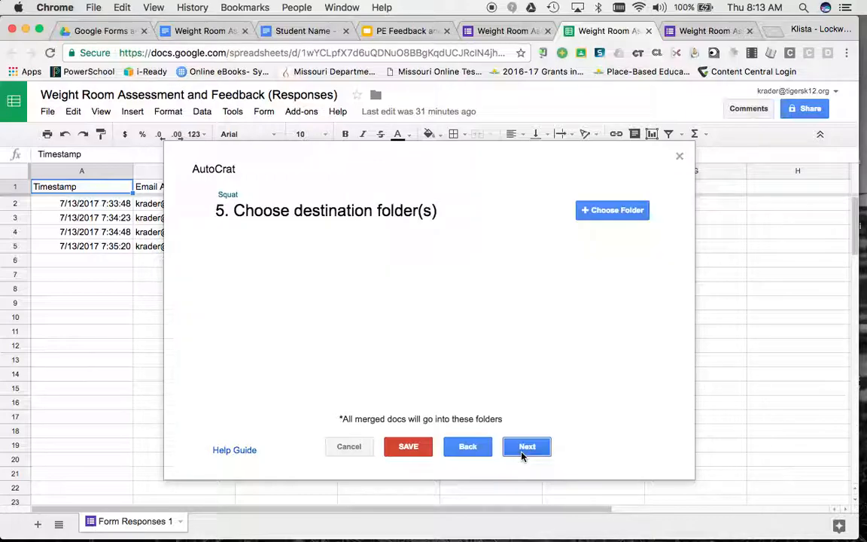
- Choose the Weight Room Assessment and Feedback file responses folder as the destination, and skip the dynamic folder reference
click(590, 214)
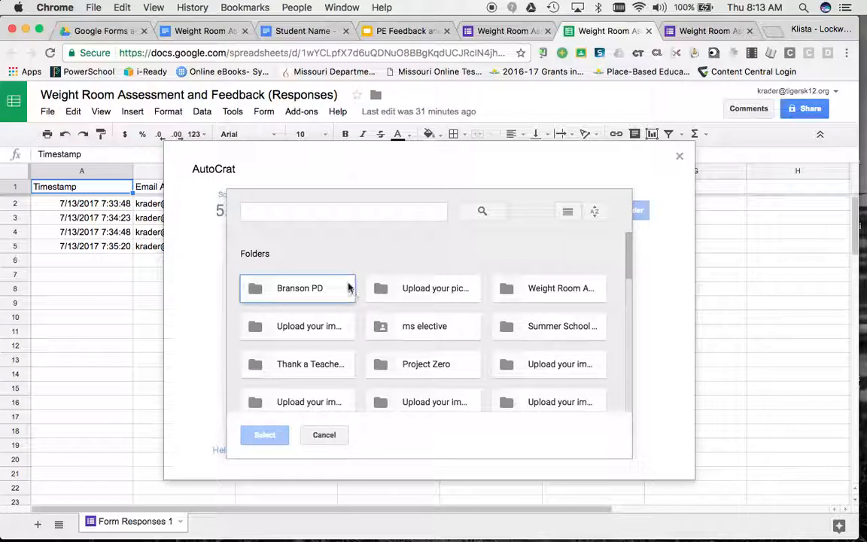
click(562, 291)
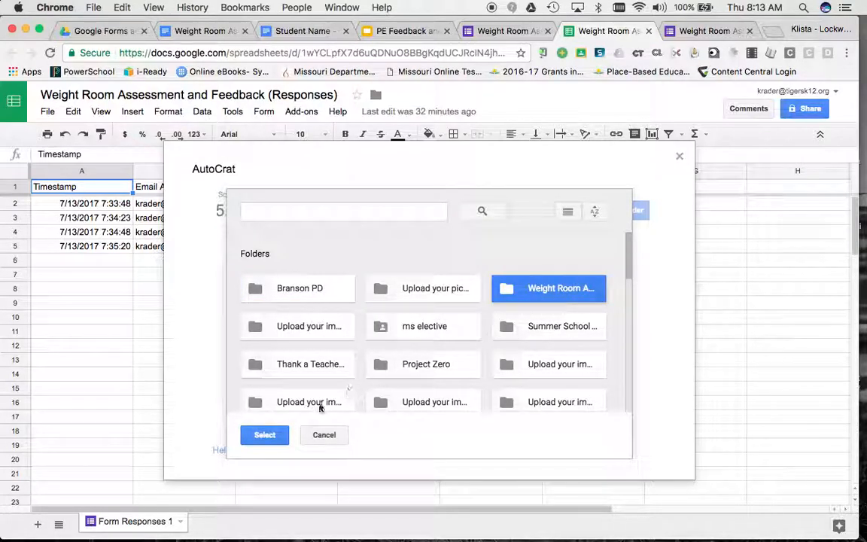
click(269, 437)
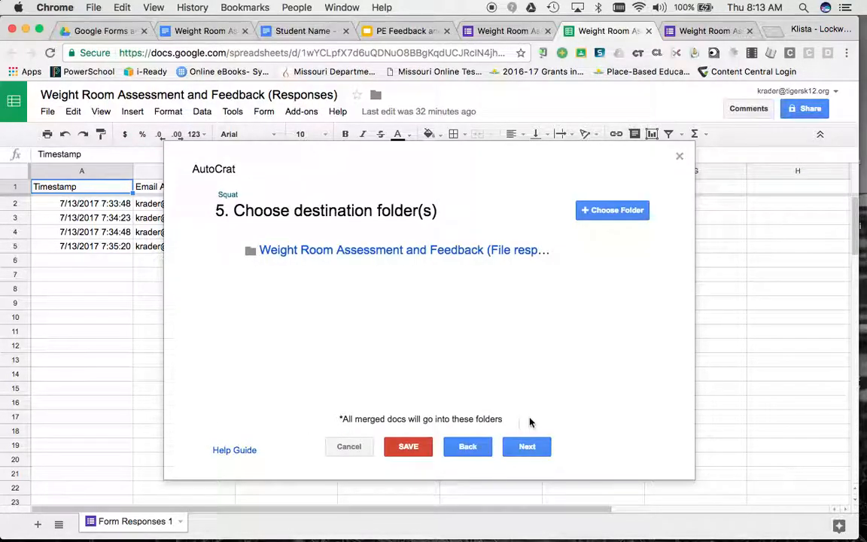
click(537, 450)
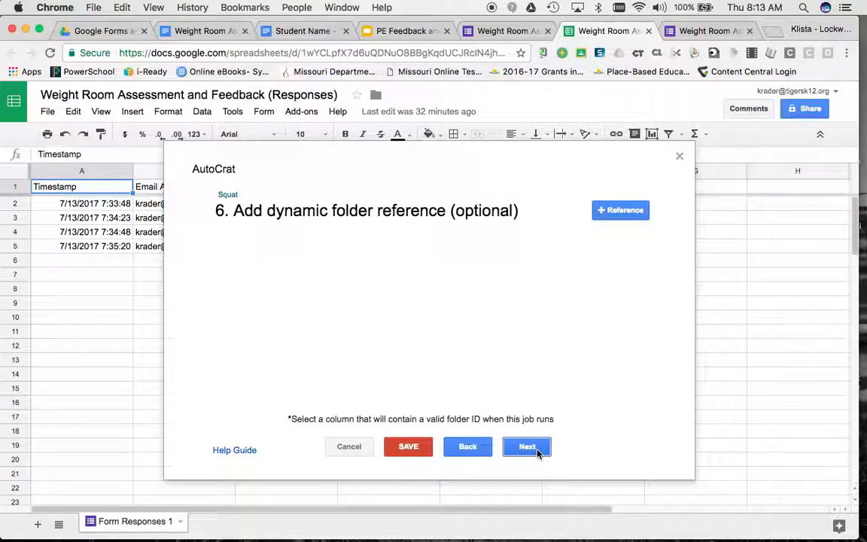
click(537, 449)
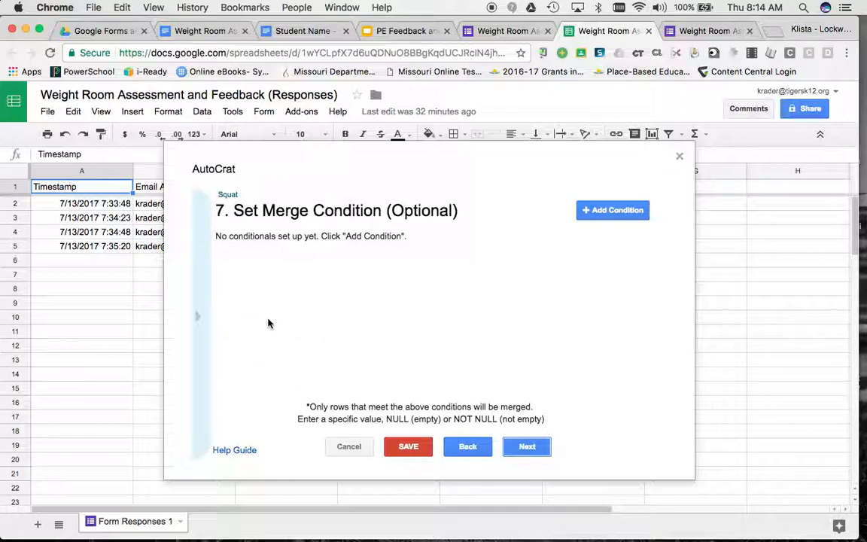
- Add a merge condition based on the "What lift did you do?" column
click(202, 316)
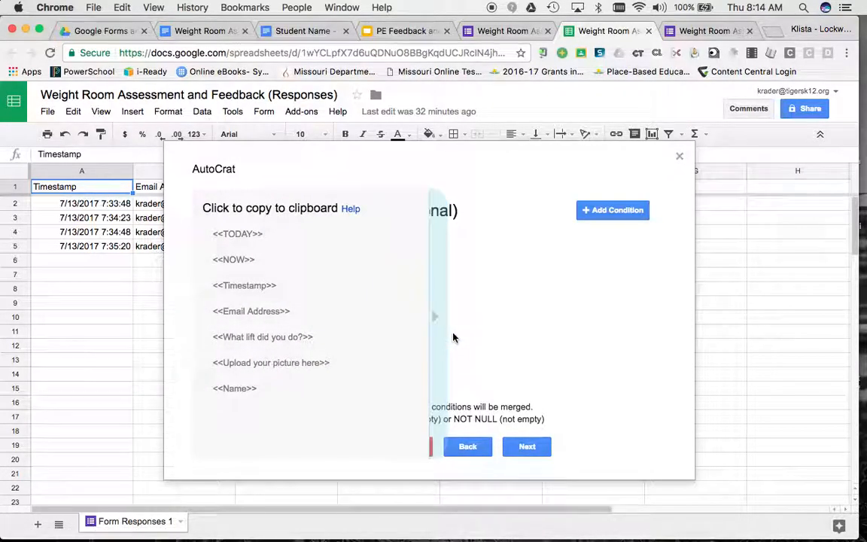
click(437, 316)
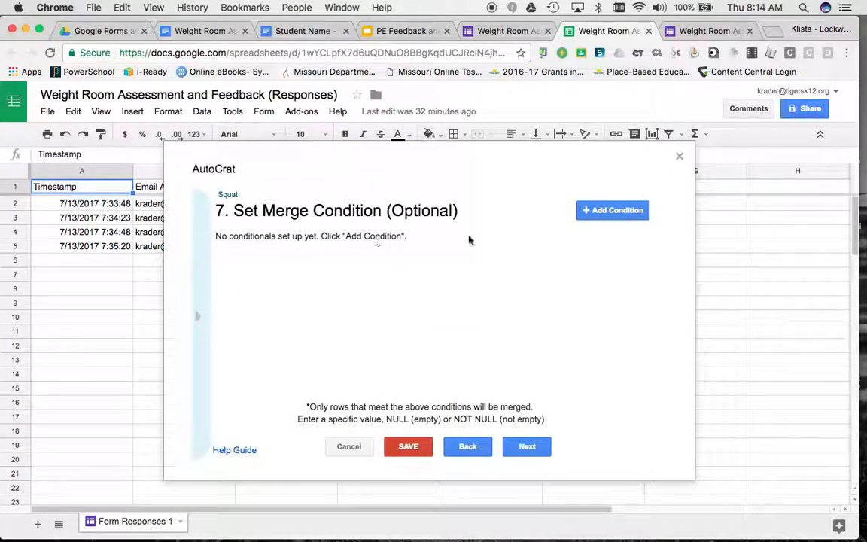
click(611, 211)
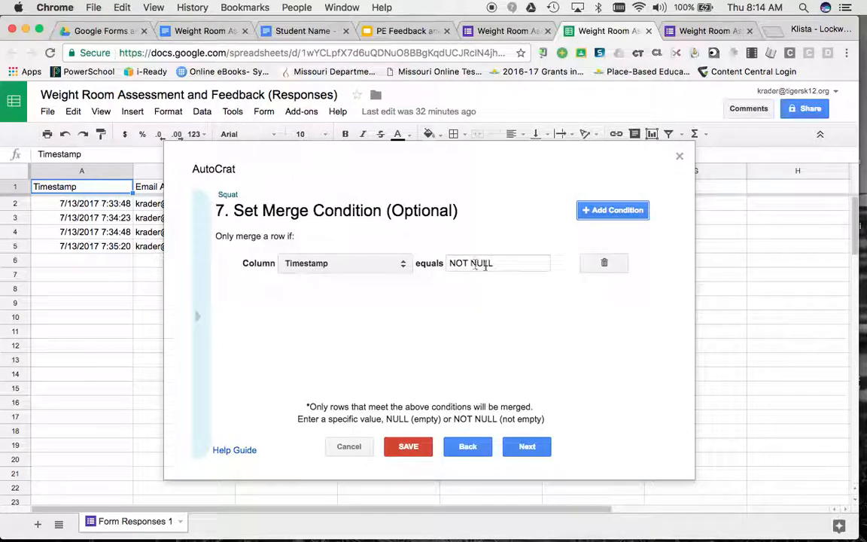
click(402, 265)
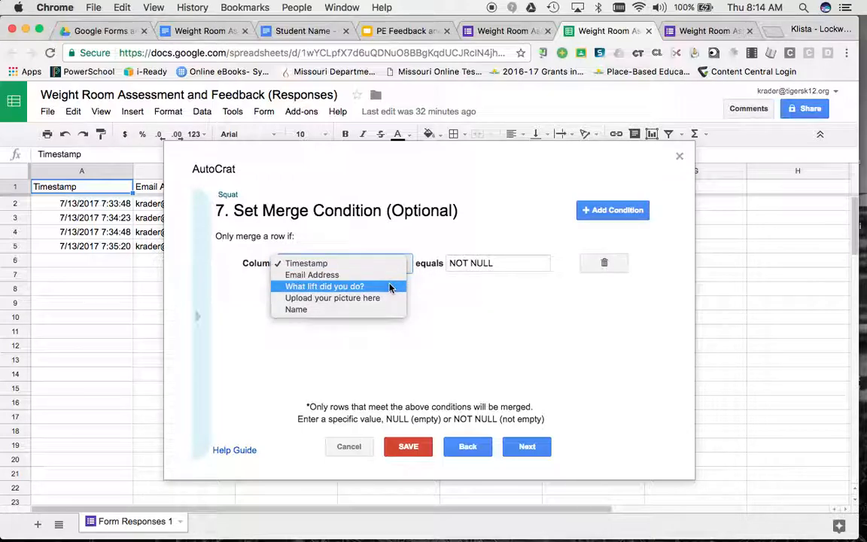
click(393, 286)
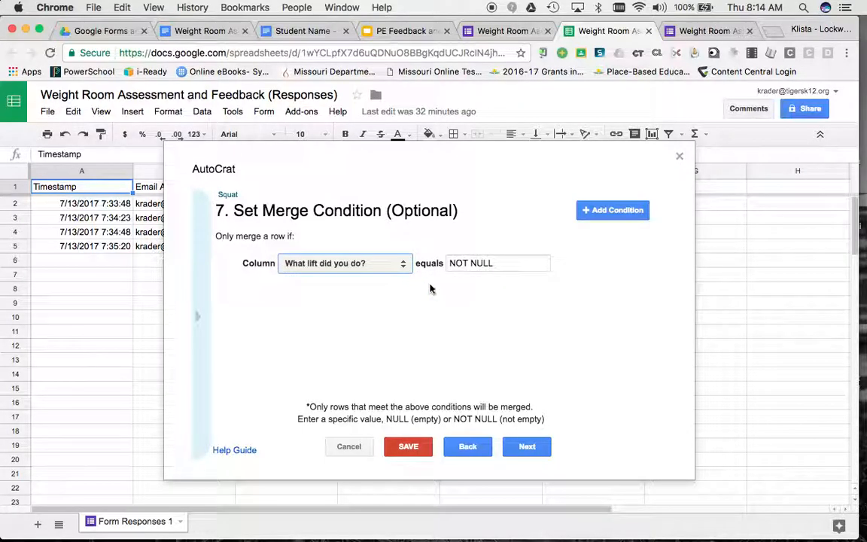
- Check the lift choices in the form, set the merge condition's value to Squat, and proceed to the sharing settings
click(512, 262)
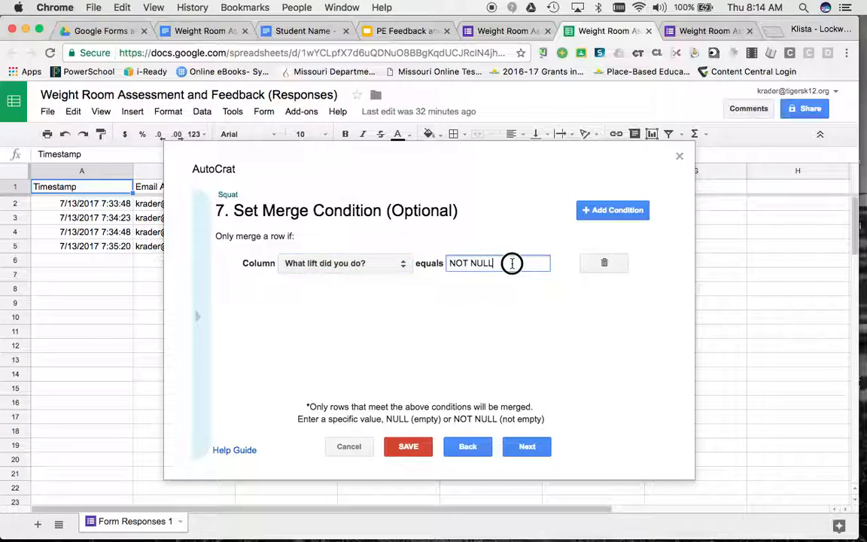
click(502, 30)
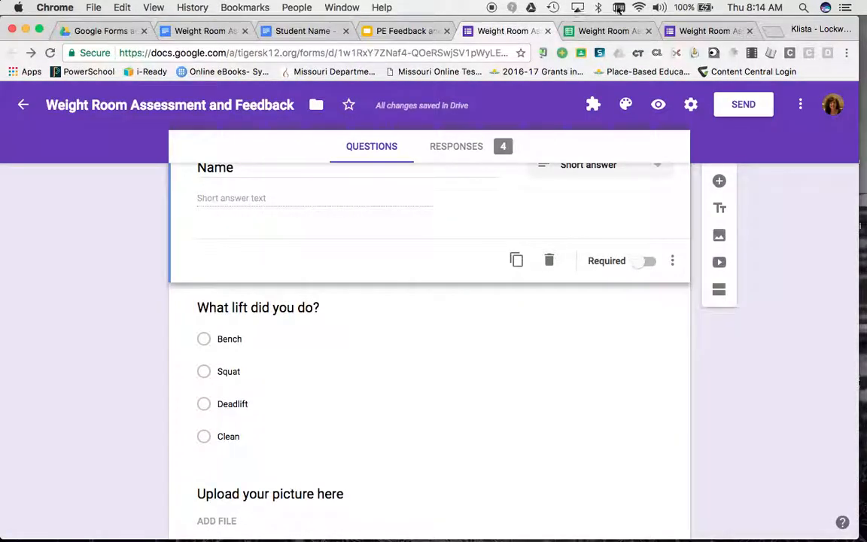
click(614, 32)
click(498, 262)
drag(495, 262, 426, 261)
text(Squat)
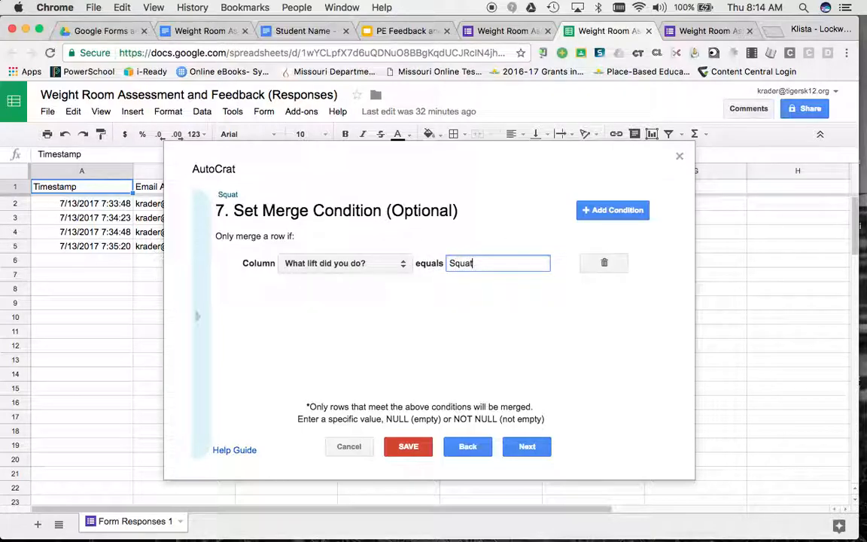
click(527, 447)
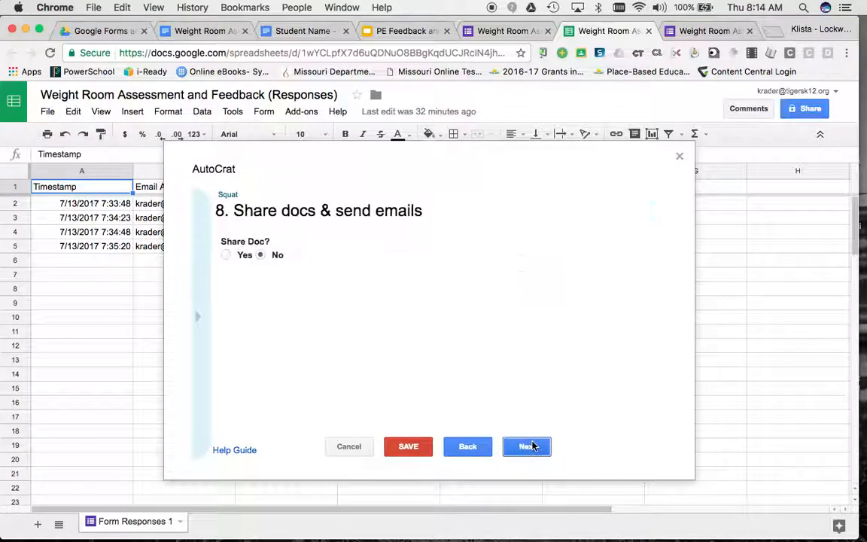
- Turn on document sharing and address the email to the <<Email Address>> tag
click(226, 255)
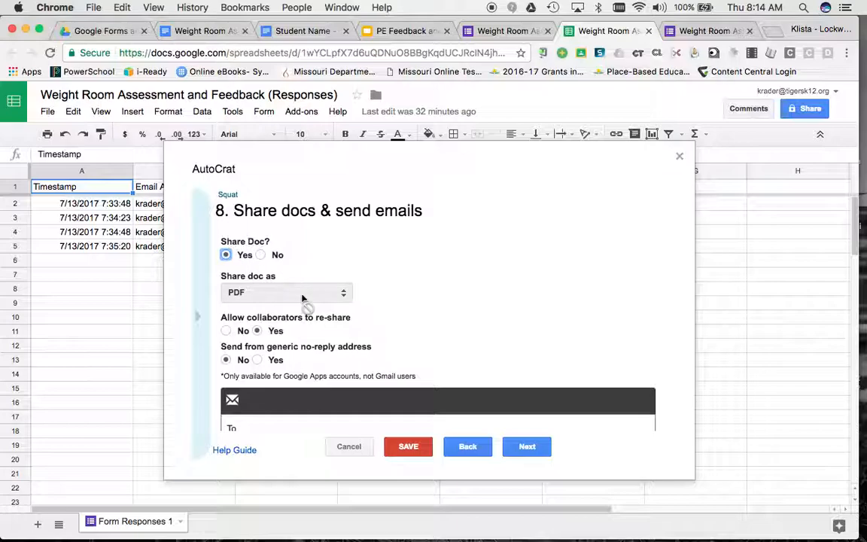
scroll(438, 313, down, 2)
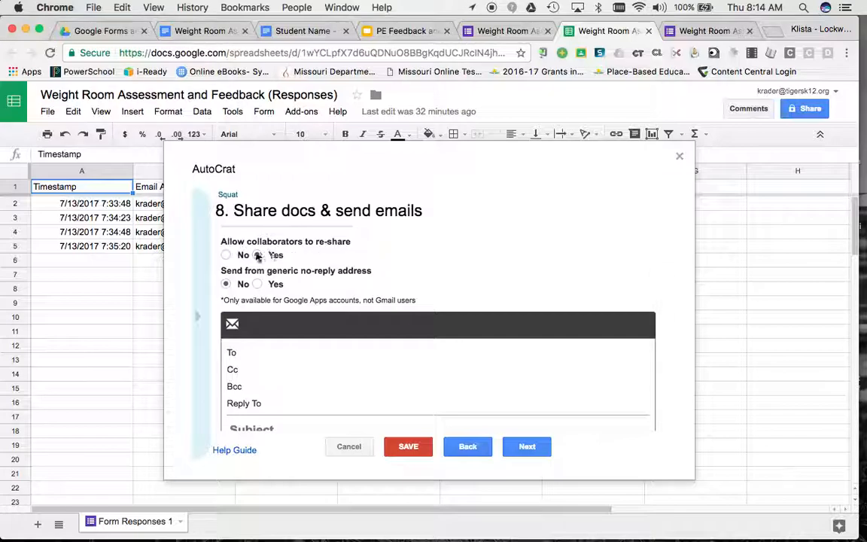
scroll(325, 271, down, 1)
click(255, 305)
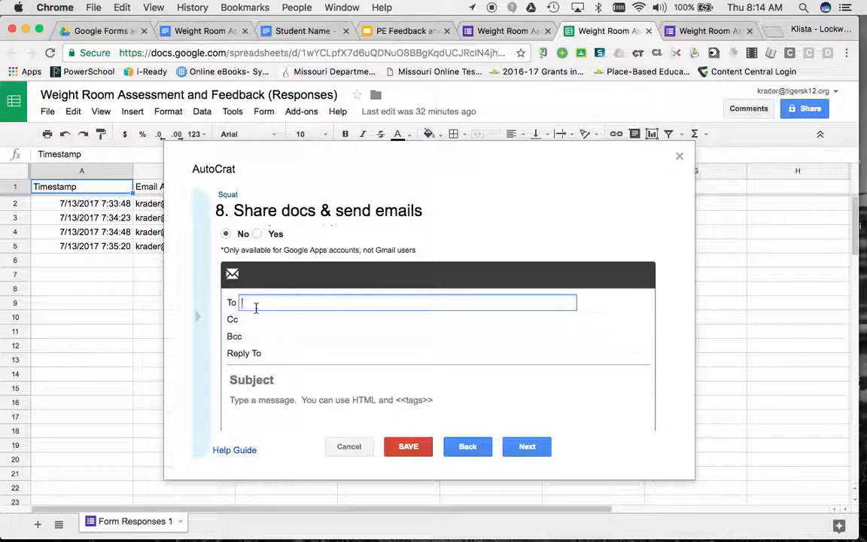
click(199, 317)
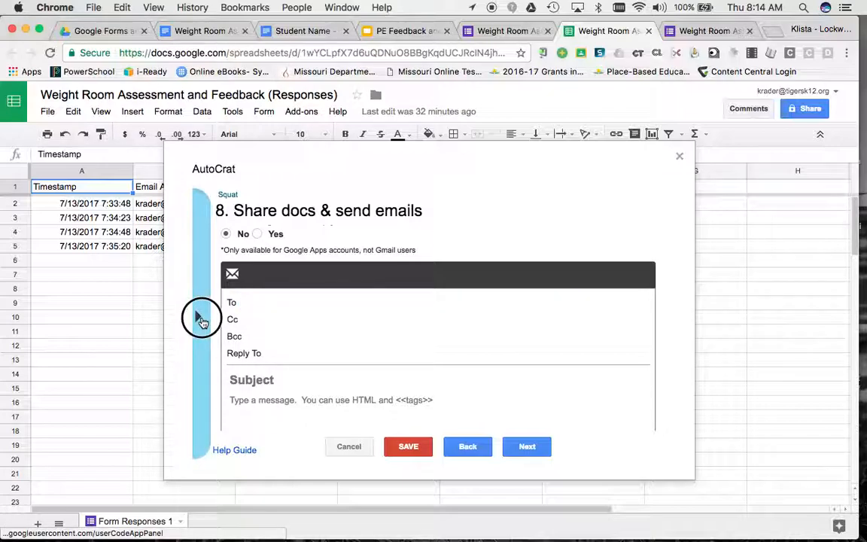
click(227, 317)
click(246, 304)
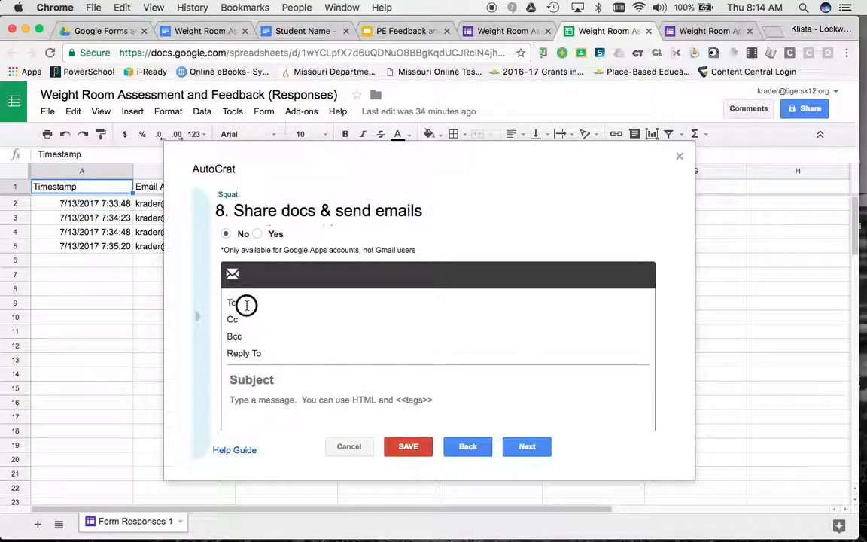
text(<<Email Address>>)
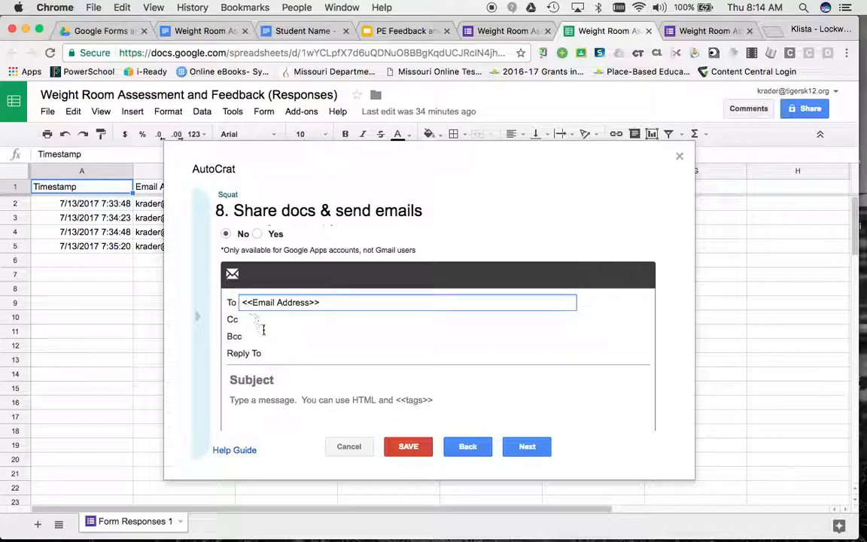
- Set the email subject to "<<Name>> <<What lift did you do?>> Feedback" using the copied merge tags
click(275, 380)
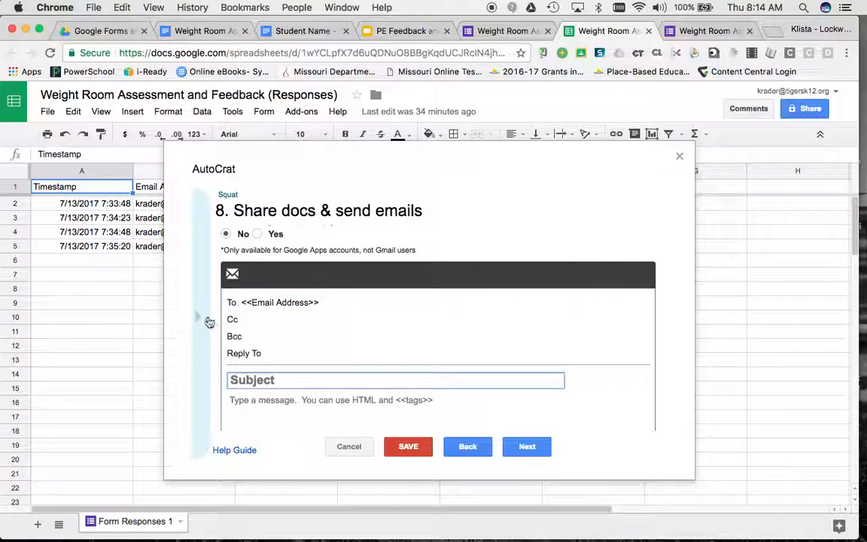
click(200, 317)
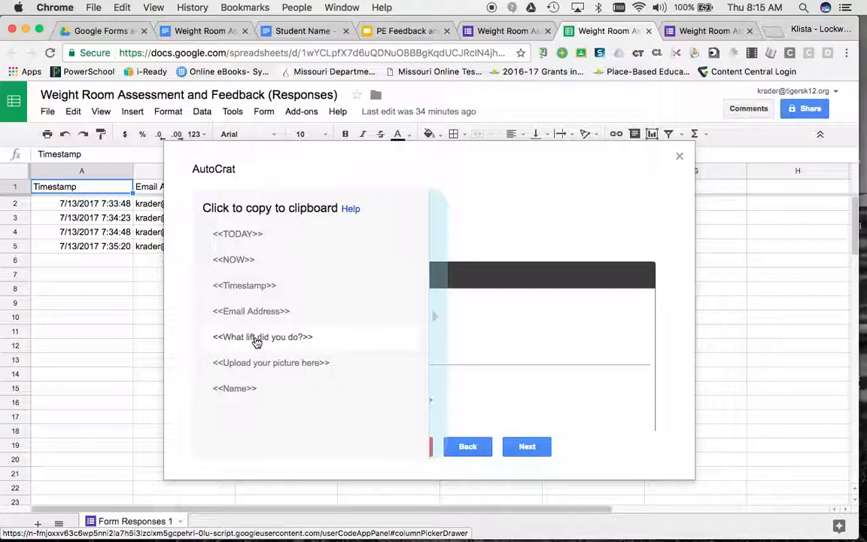
click(250, 390)
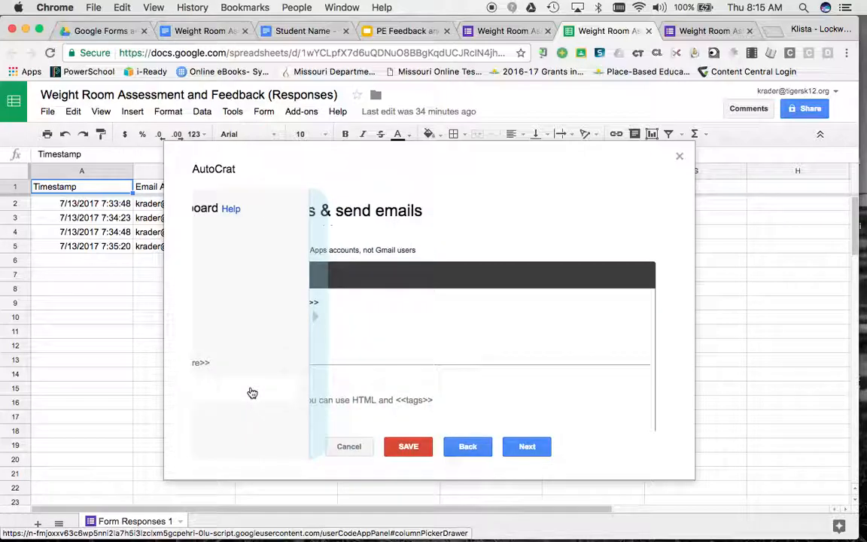
click(250, 384)
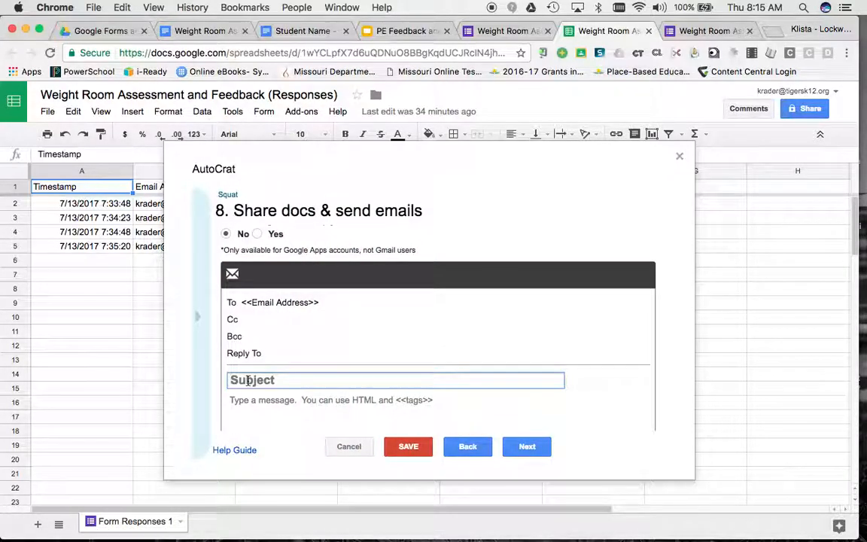
text(<<Name>>)
click(200, 316)
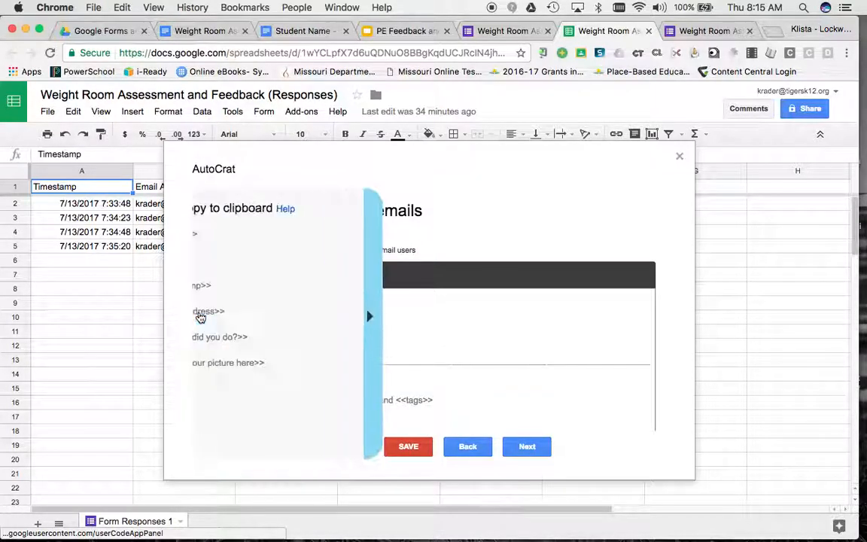
click(283, 339)
click(331, 379)
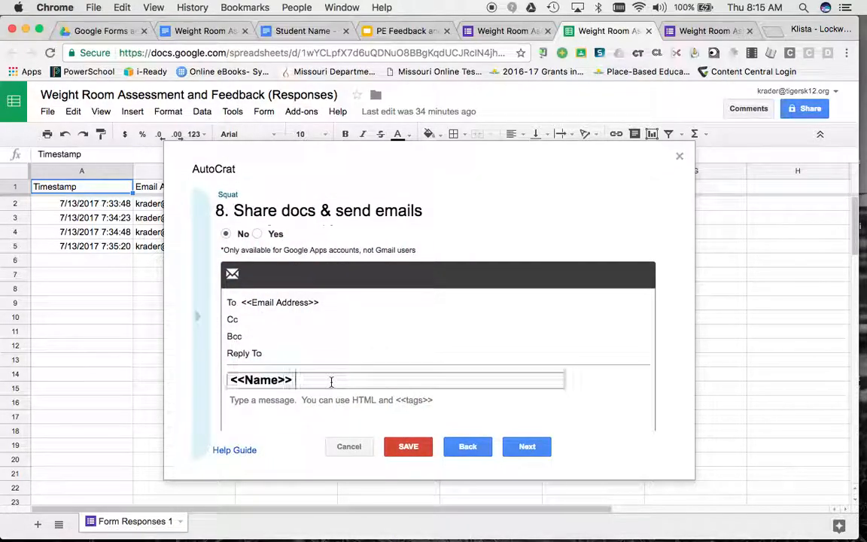
text(<<What lift did you do?>>)
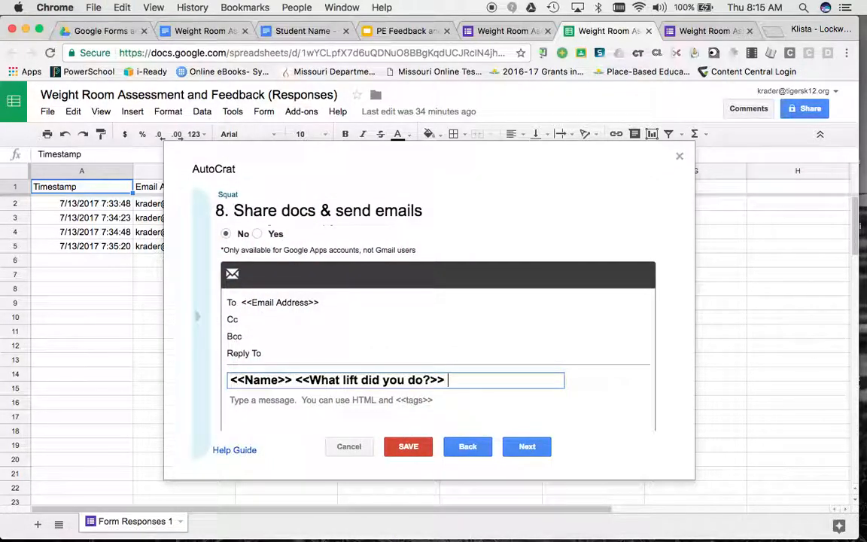
text(Feedback)
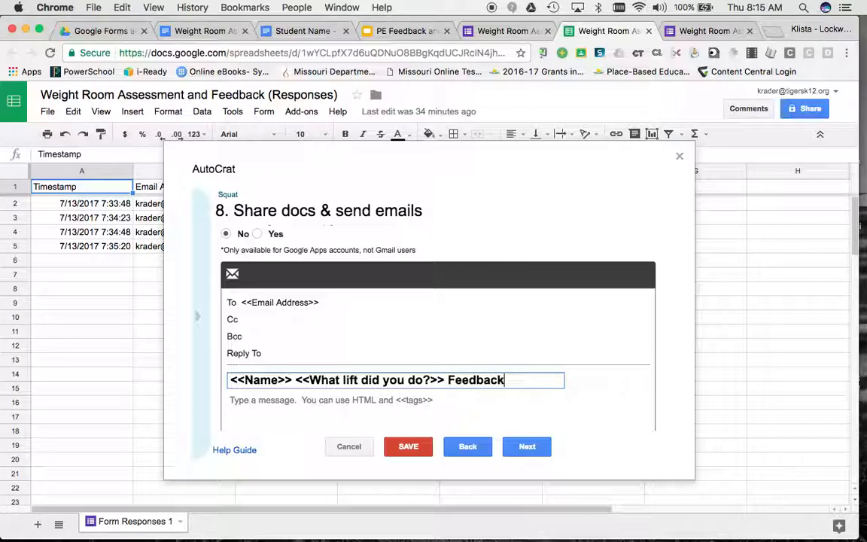
- Write the email message "Please see the attached document for feedback on your <<What lift did you do?>>."
click(286, 421)
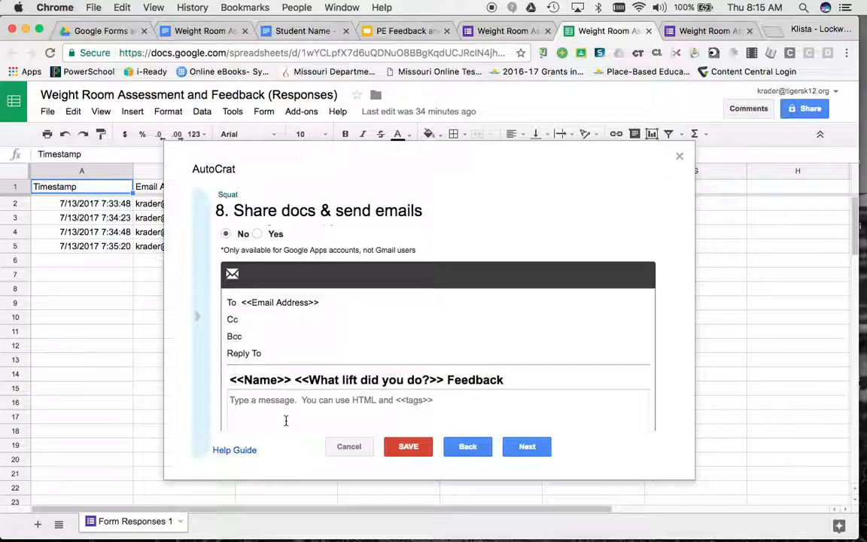
text(Please see the attac)
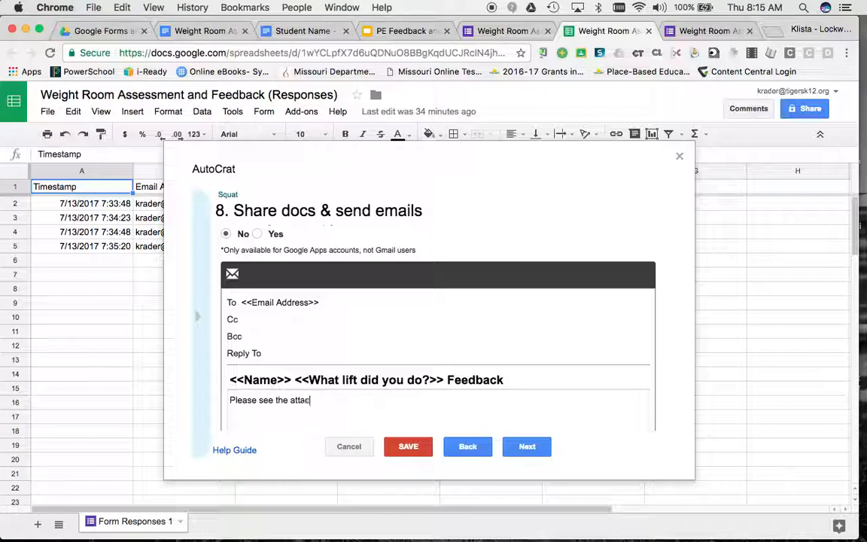
text(hed document for feedback on your)
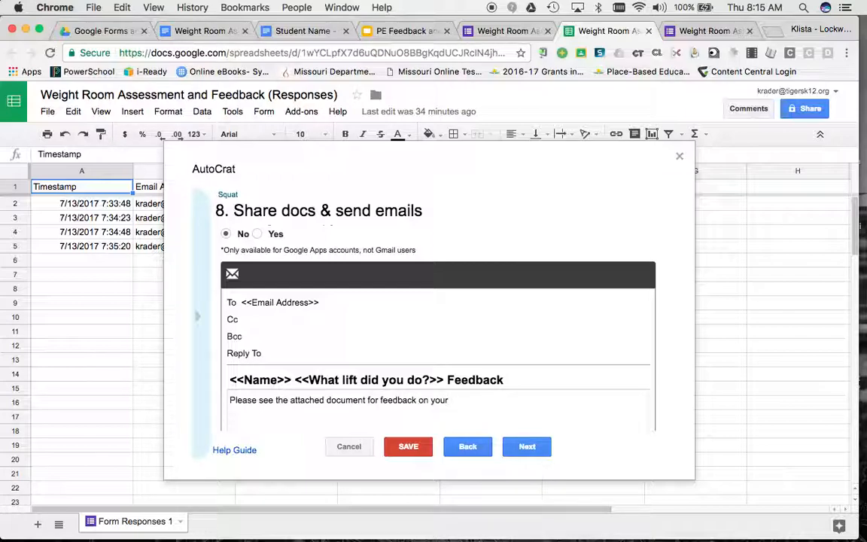
text(<<What lift did you do?>>)
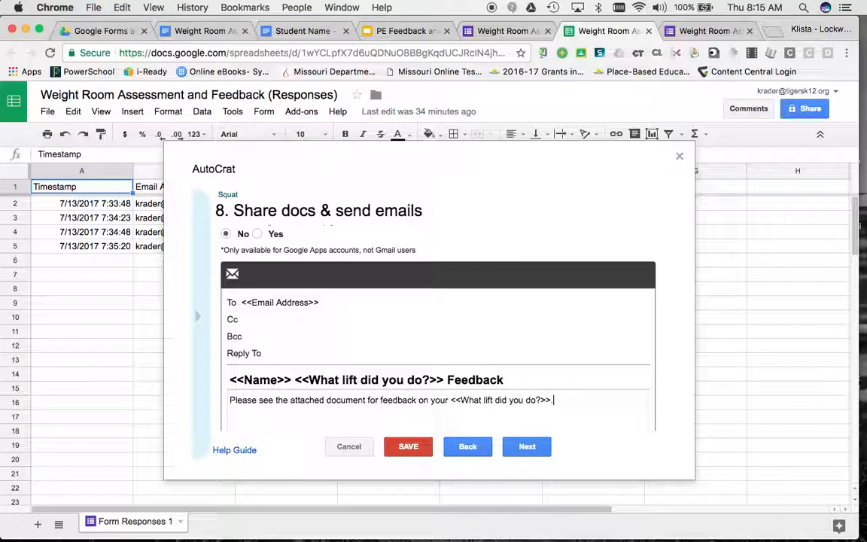
- Proceed to the job triggers, turn on running on the form trigger, and save the Squat job
click(519, 447)
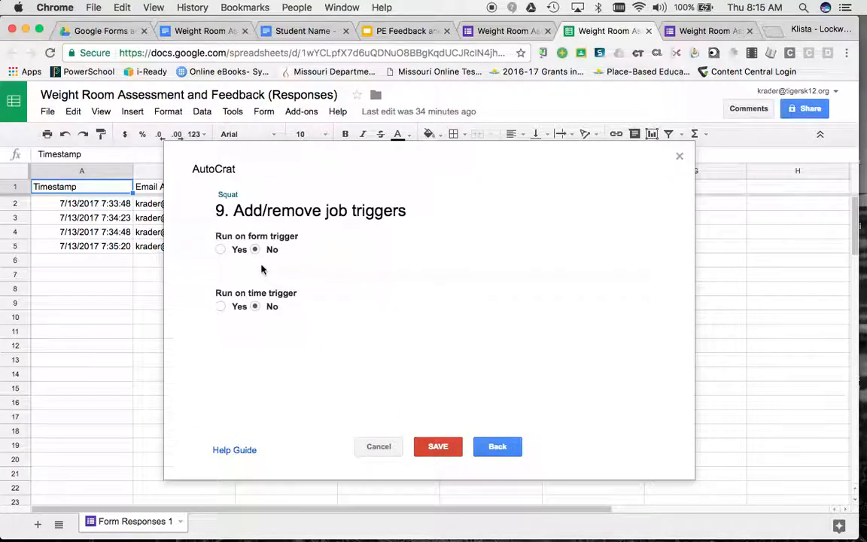
click(220, 250)
click(444, 449)
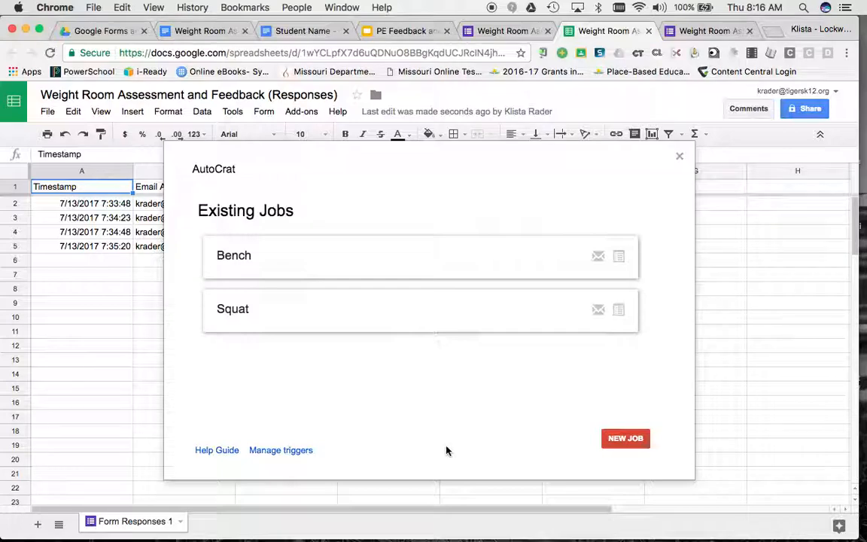
- Start another new merge job and switch to the form to check the choices under "What lift did you do?"
mouse_move(376, 309)
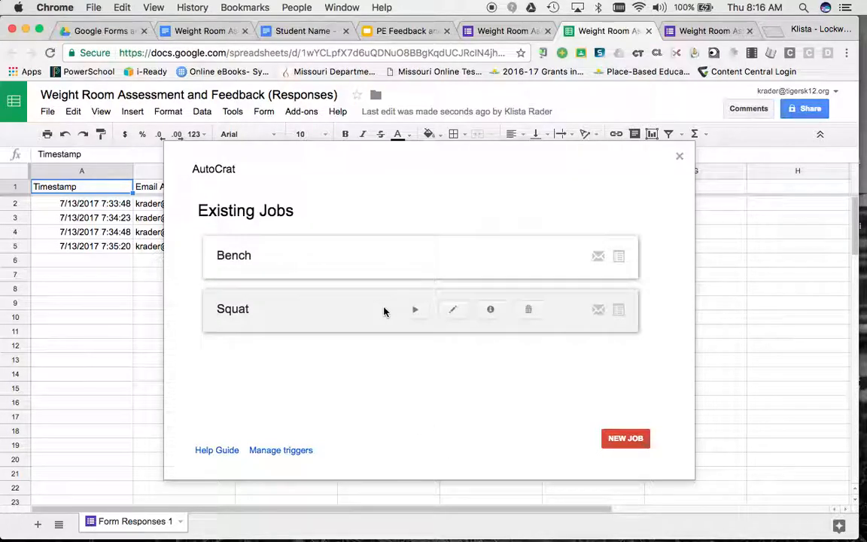
click(622, 437)
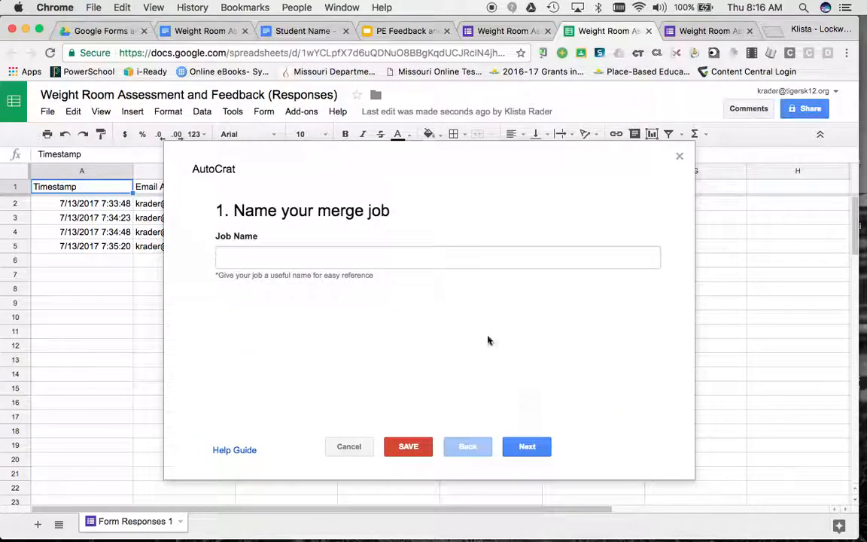
click(505, 31)
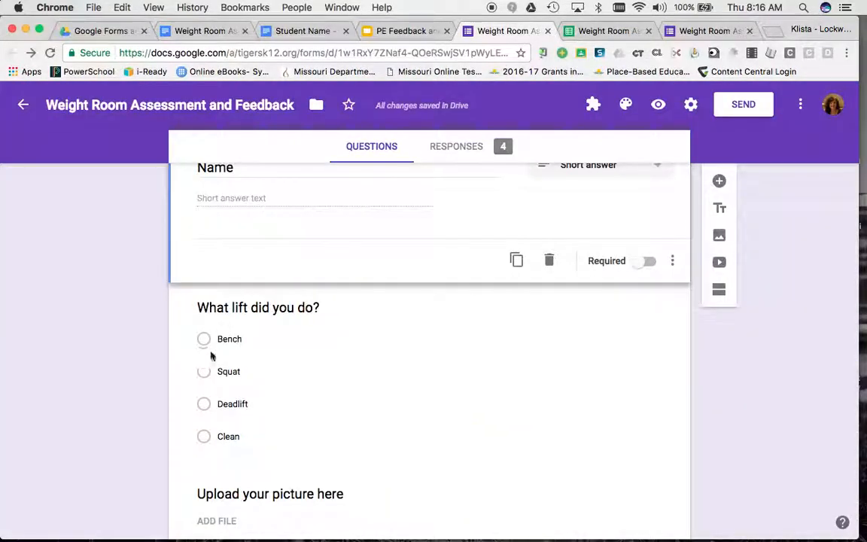